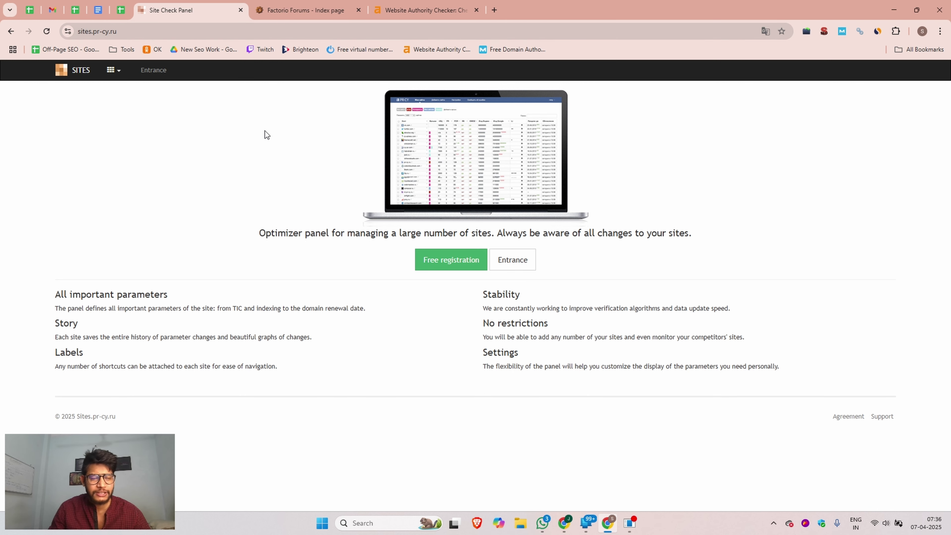
left_click(426, 10)
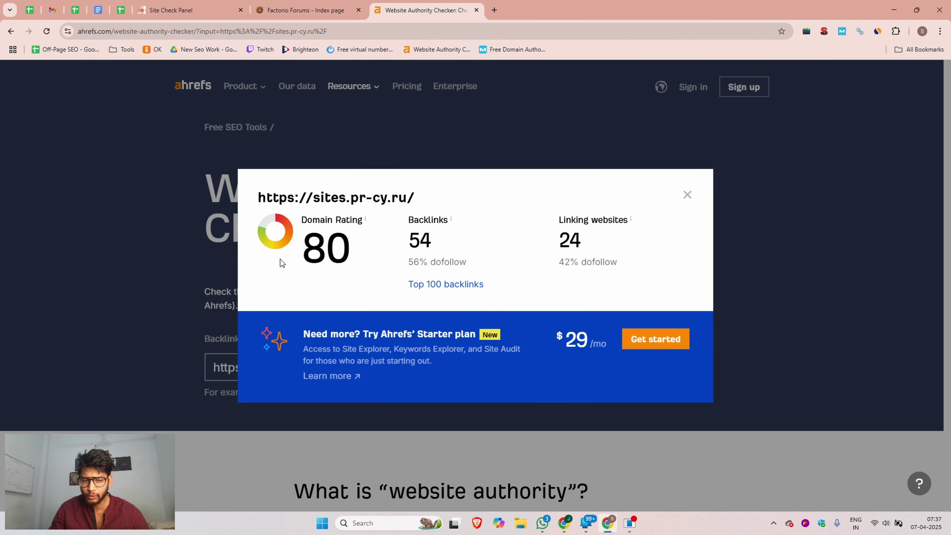
left_click_drag(305, 252, 356, 259)
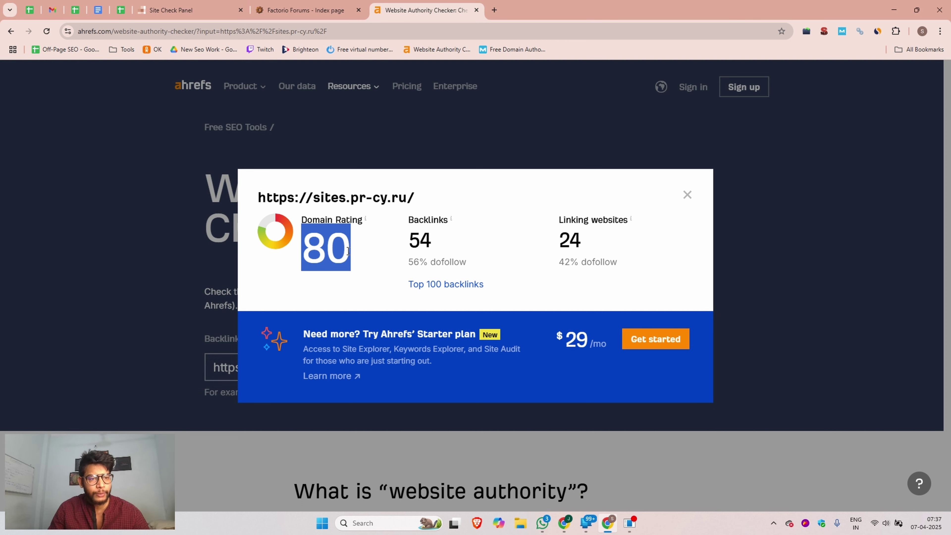
left_click(360, 233)
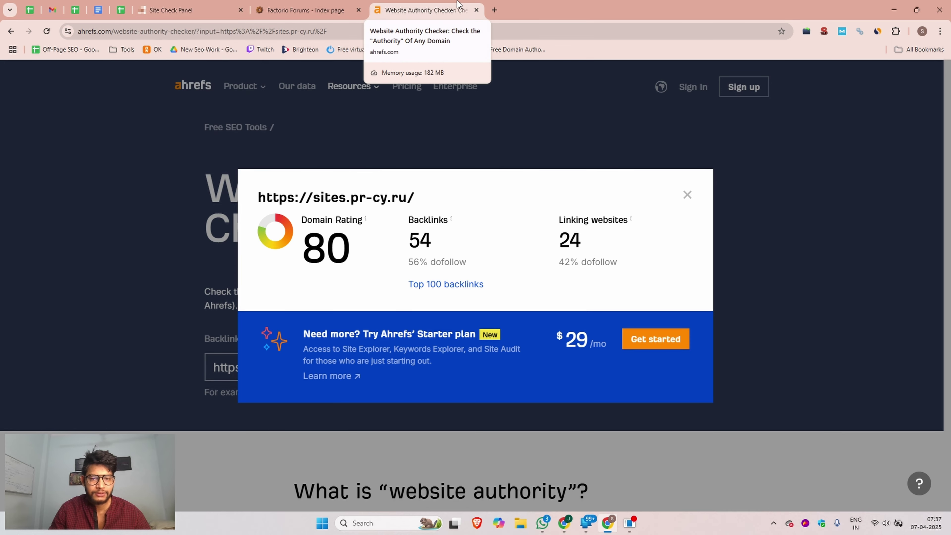
left_click(494, 10)
left_click(500, 46)
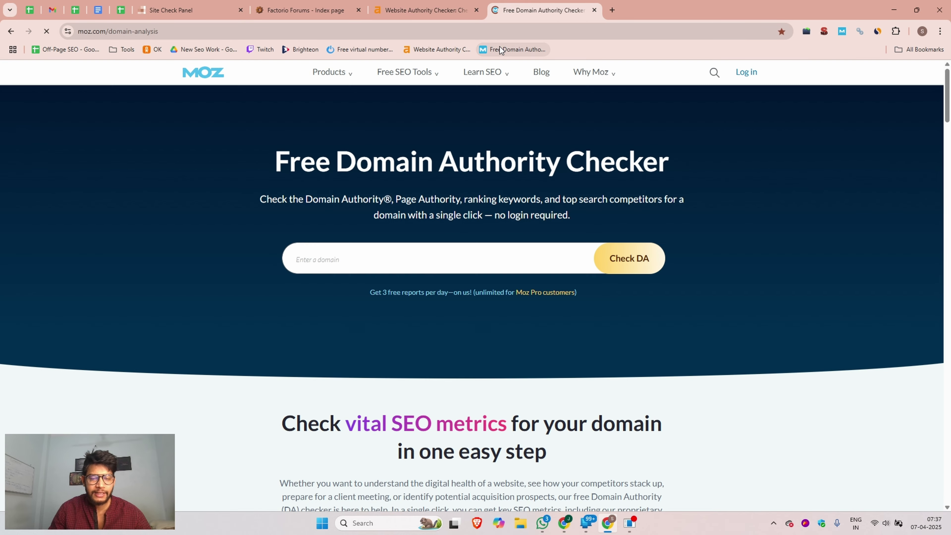
left_click(335, 249)
type("https://a.pr-cy.ru/www.jobma.com/")
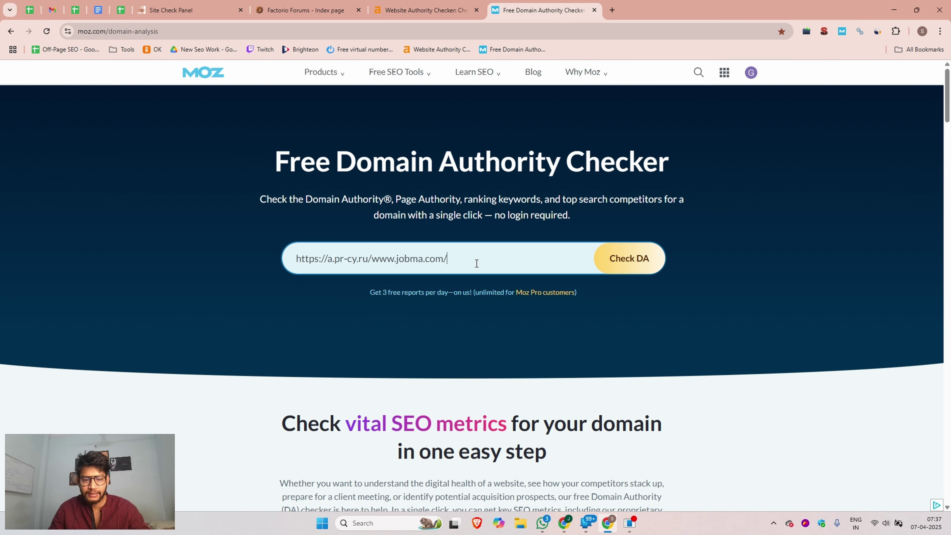
left_click(647, 259)
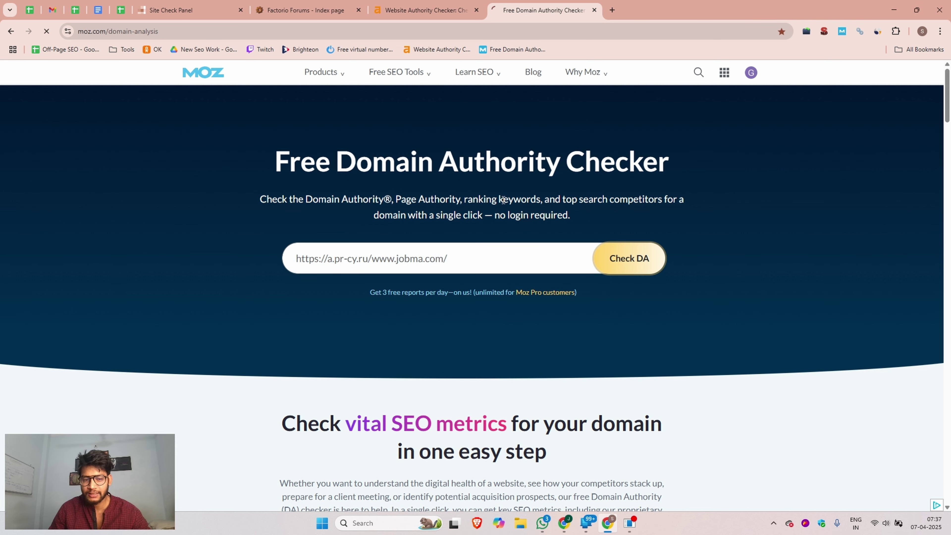
left_click_drag(282, 136, 674, 146)
left_click(419, 142)
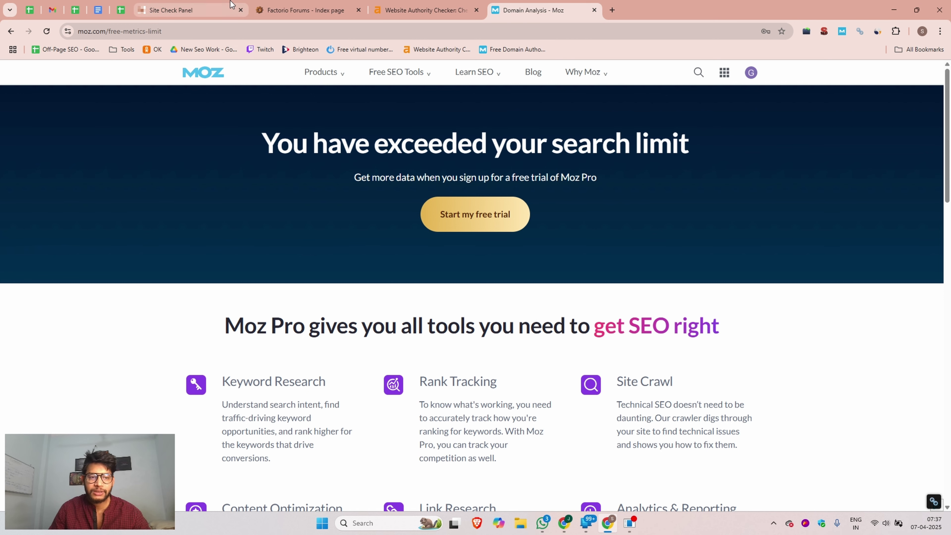
Review the Similarweb traffic, geography and traffic source data for sites.pr-cy.ru
left_click(195, 7)
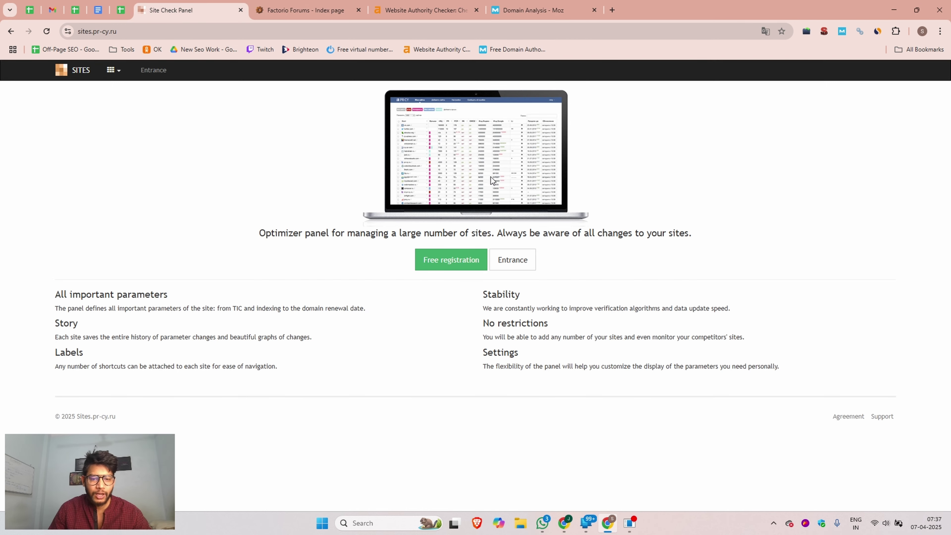
left_click(874, 31)
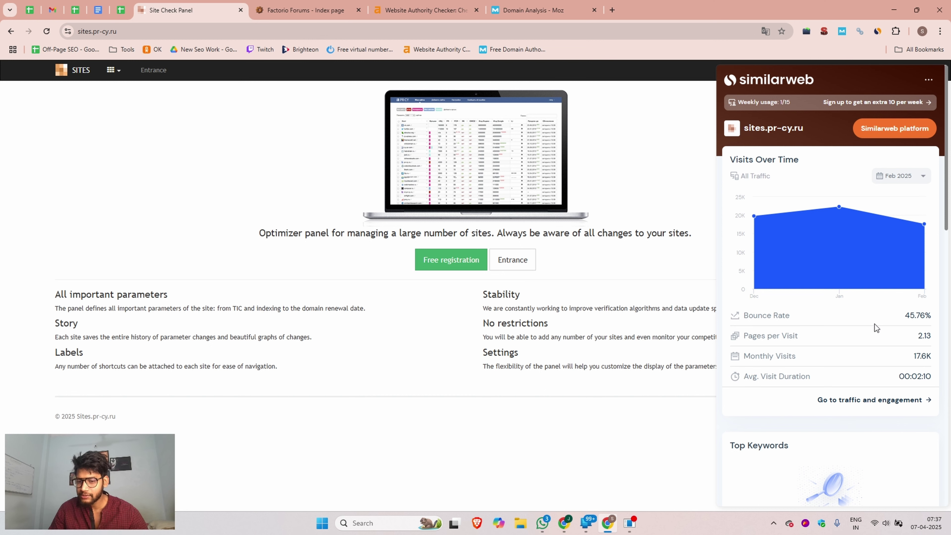
scroll(874, 324, "down", 10)
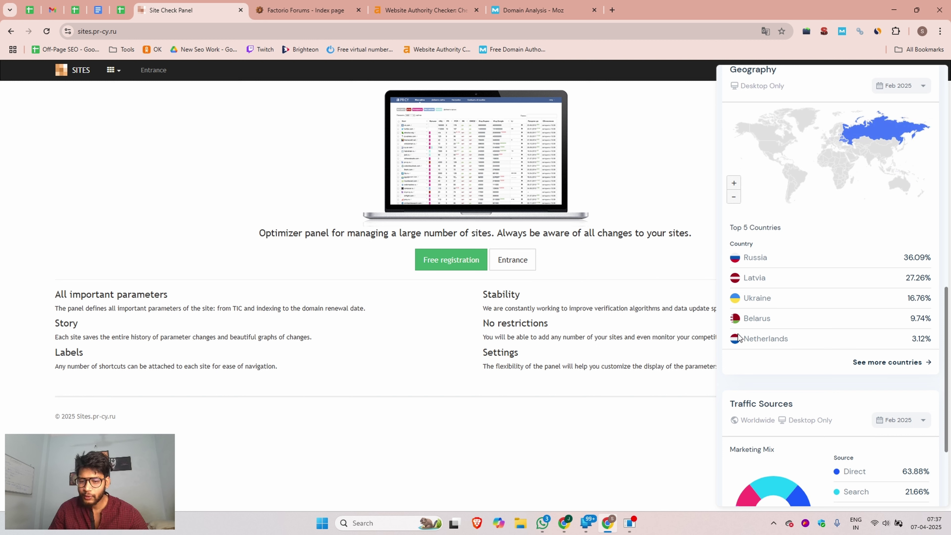
Start a PR-CY registration, filling in the saved e-mail address and dmltraining as the login
left_click(203, 152)
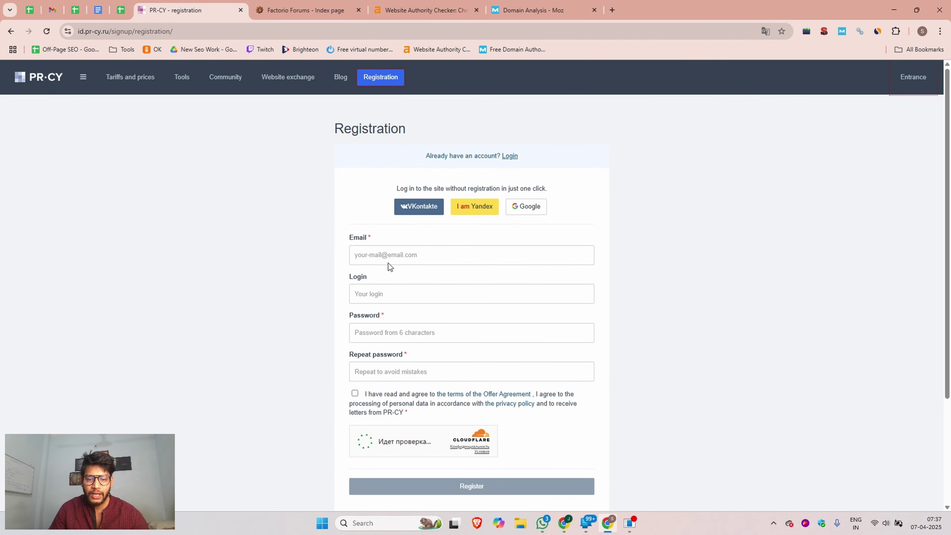
left_click(388, 255)
left_click(452, 280)
left_click(352, 295)
left_click(460, 321)
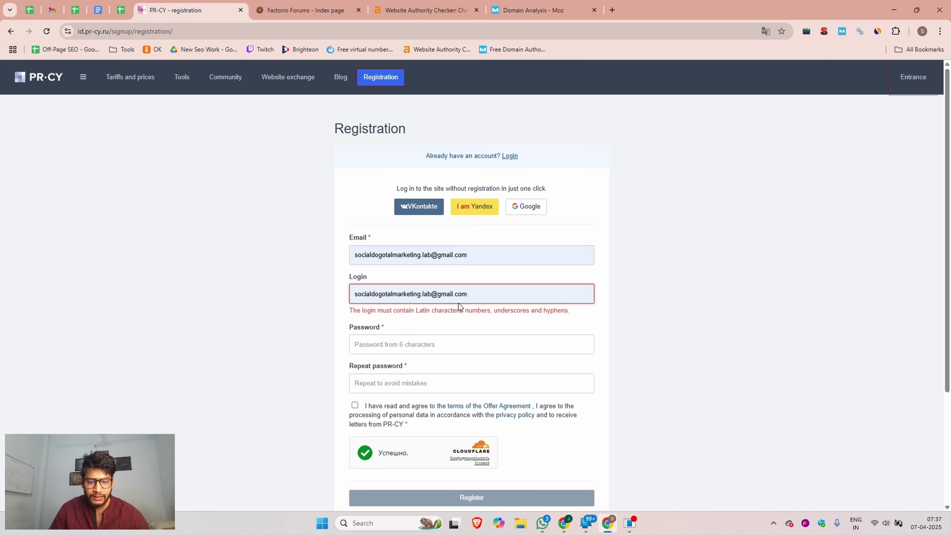
triple_click(471, 292)
type("dmltraining")
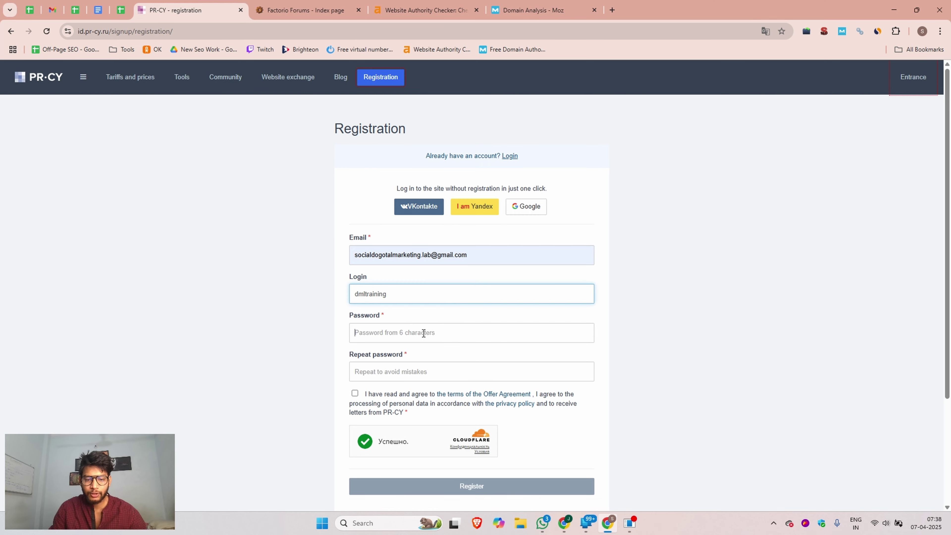
Fill in the account password and its repeat, accept the terms and submit the registration
left_click(426, 333)
left_click(591, 416)
scroll(637, 303, "down", 2)
scroll(637, 303, "down", 2)
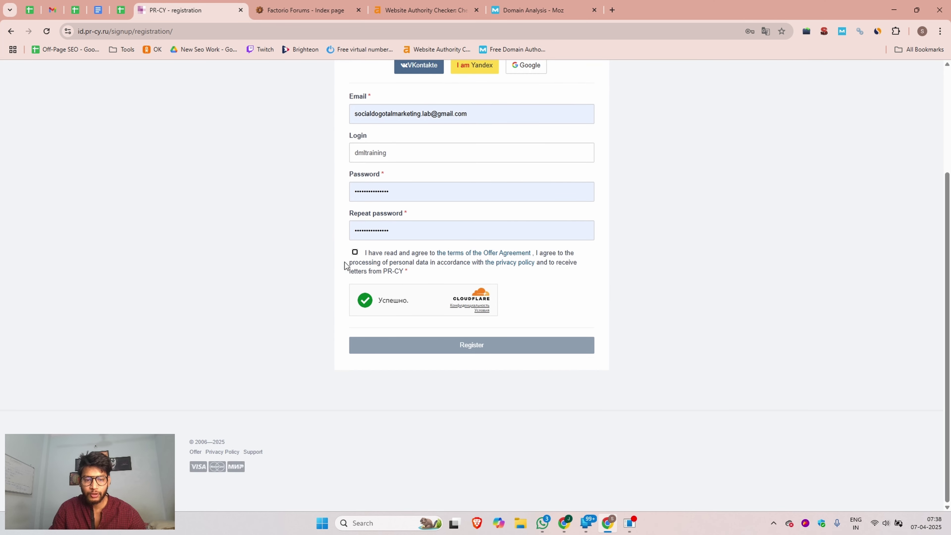
left_click(355, 253)
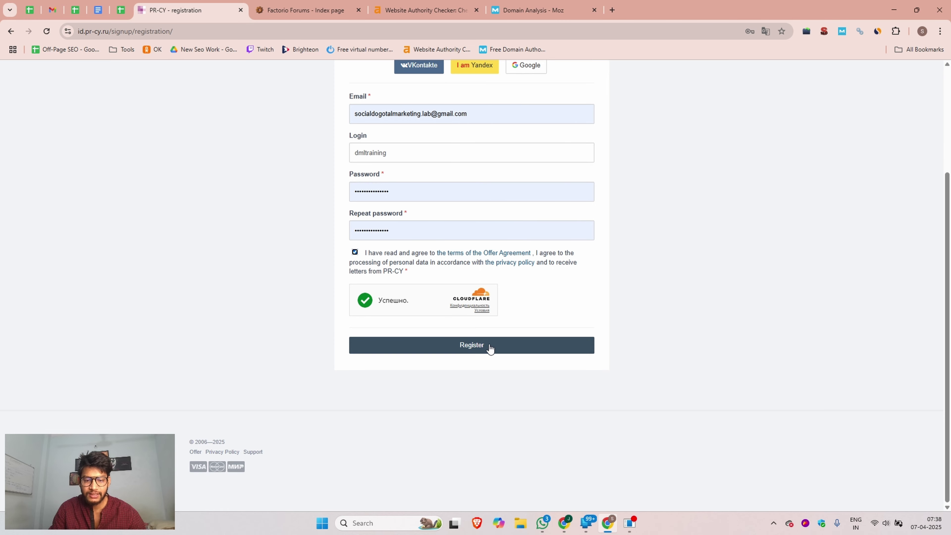
left_click(475, 347)
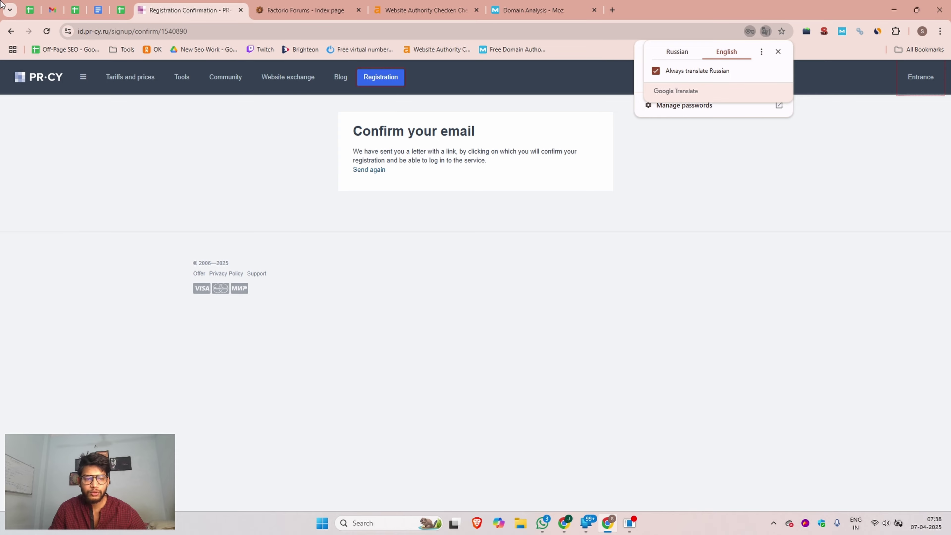
Open the PR-CY confirmation message in Gmail and confirm the new account
left_click(51, 11)
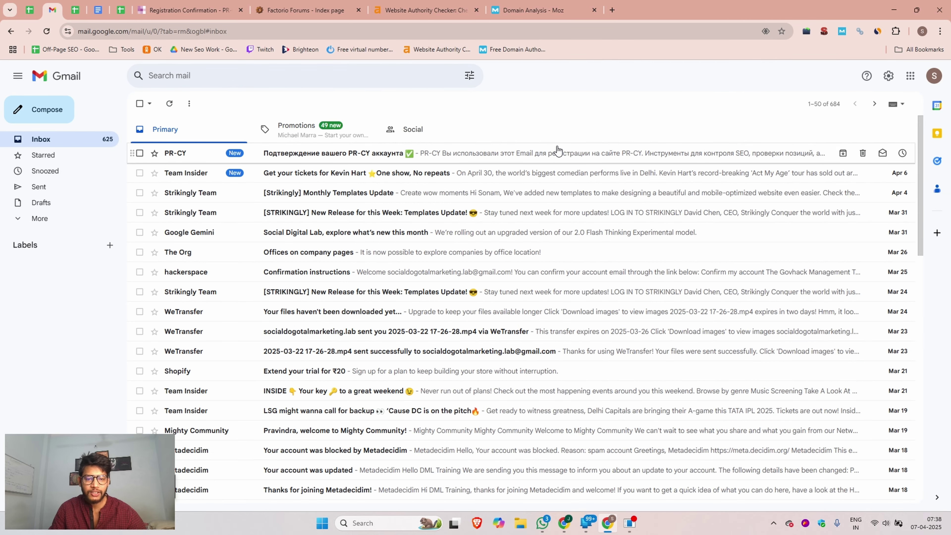
left_click(379, 153)
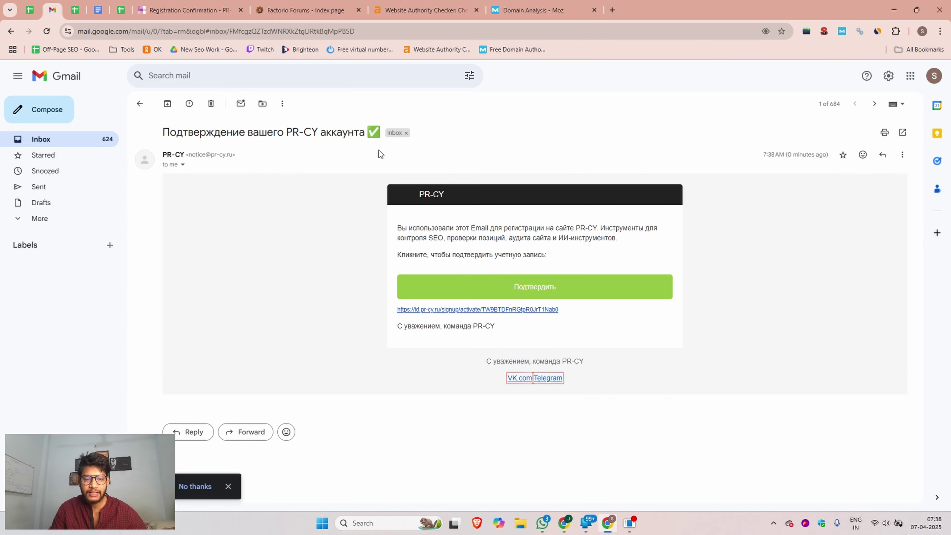
left_click(532, 290)
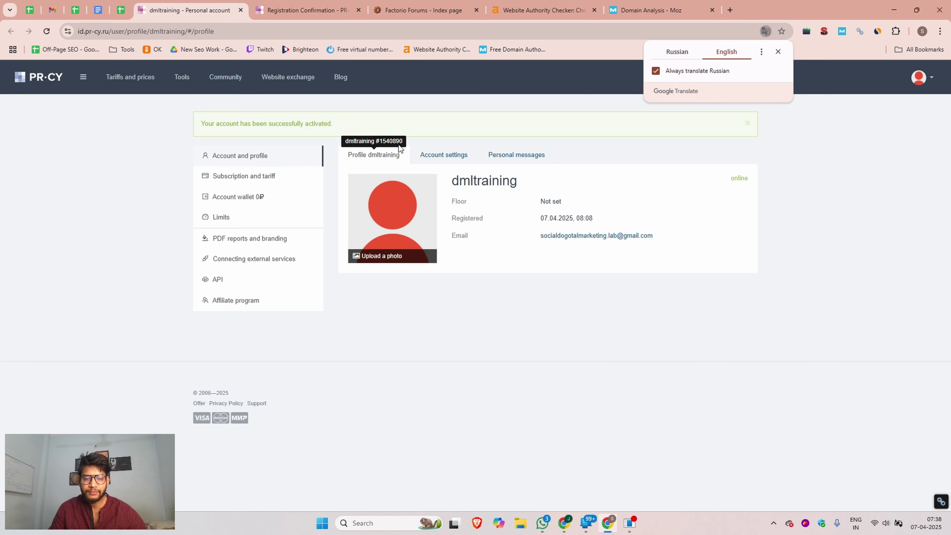
Upload the DML logo image as the profile photo and save it
left_click(378, 258)
left_click(318, 130)
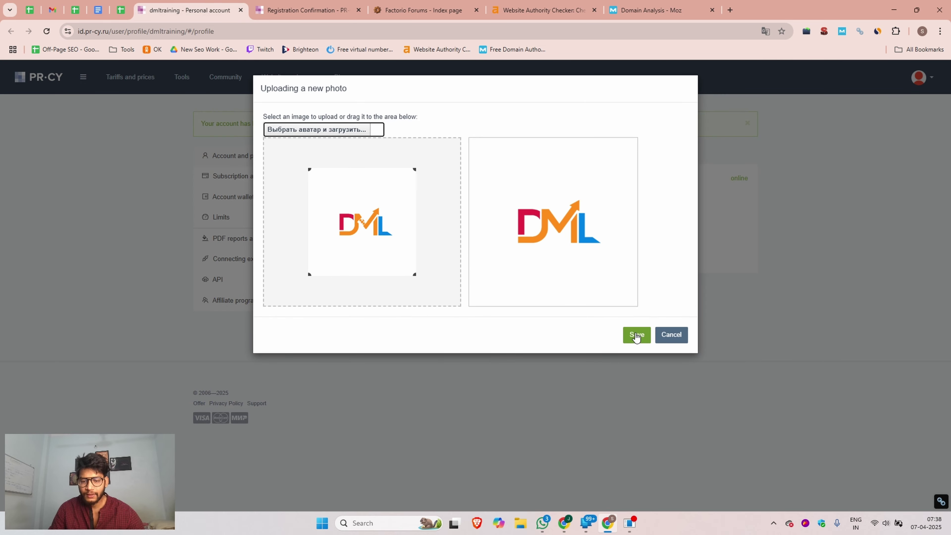
left_click(635, 334)
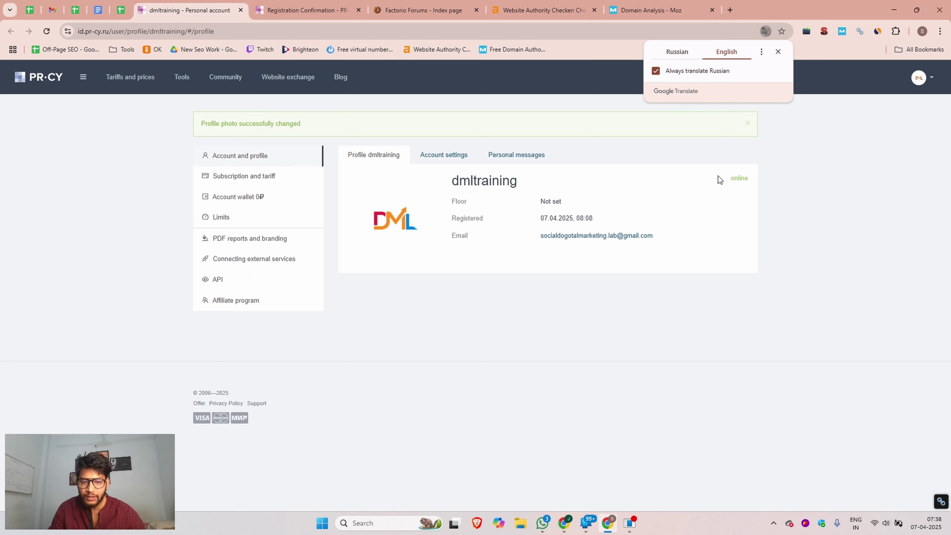
Set the profile name to DML Training in the account settings and save the profile
left_click(434, 157)
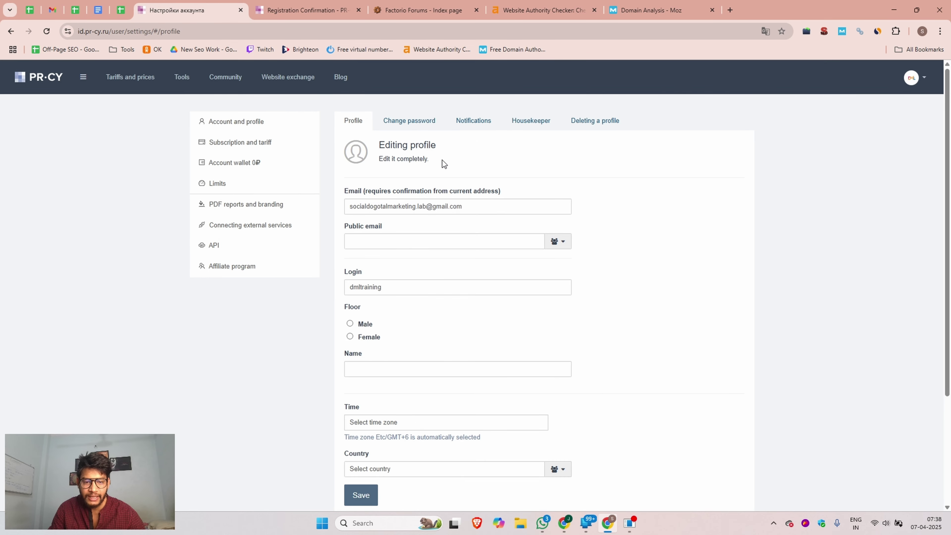
scroll(356, 256, "down", 4)
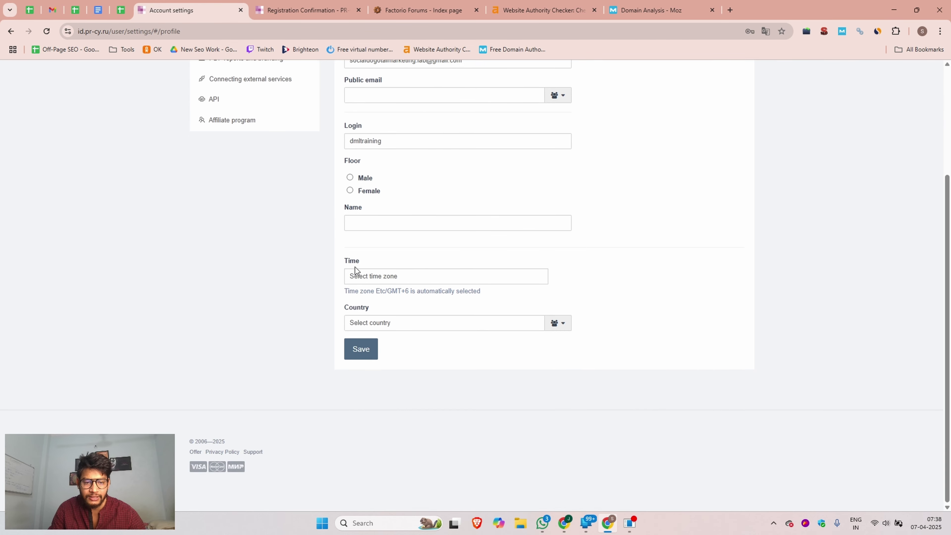
left_click(365, 221)
left_click(450, 244)
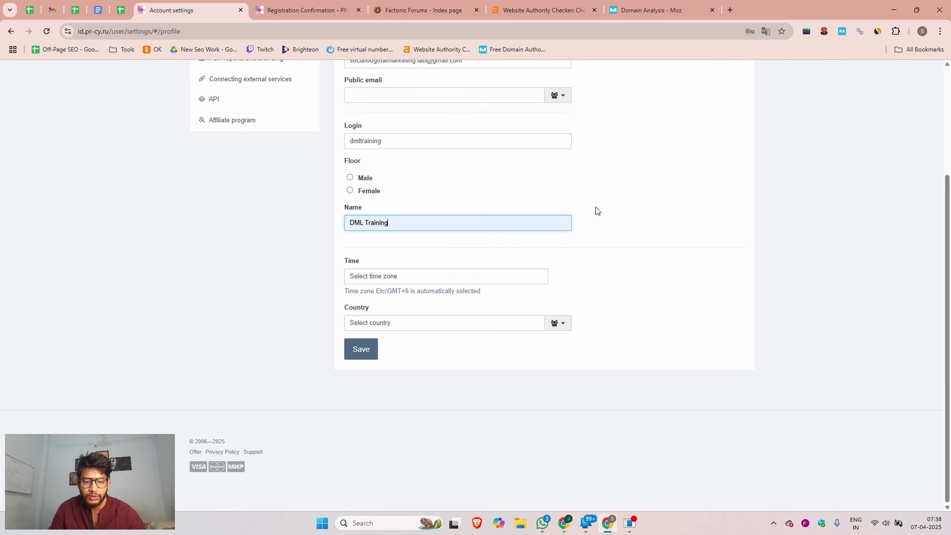
left_click(358, 352)
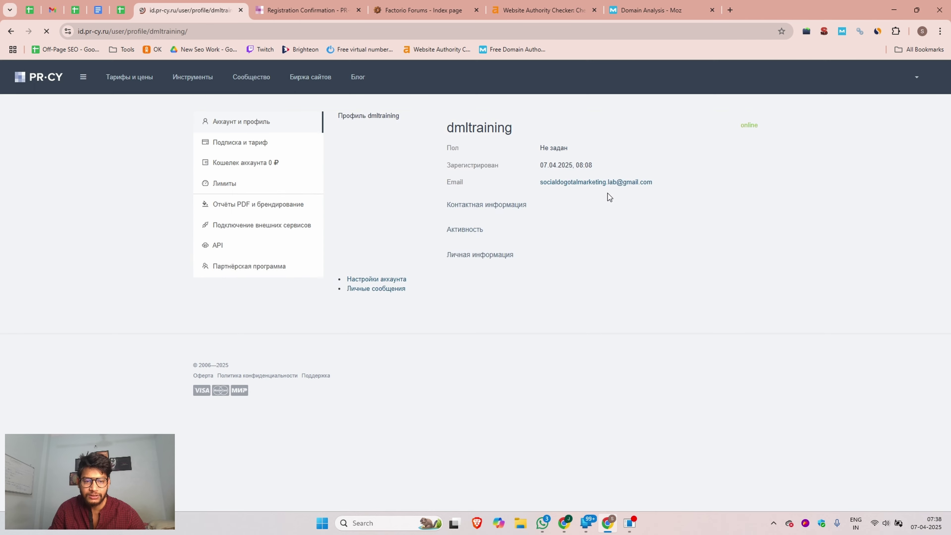
Look over the account profile and the PR-CY home page, staying on the free plan
left_click(932, 78)
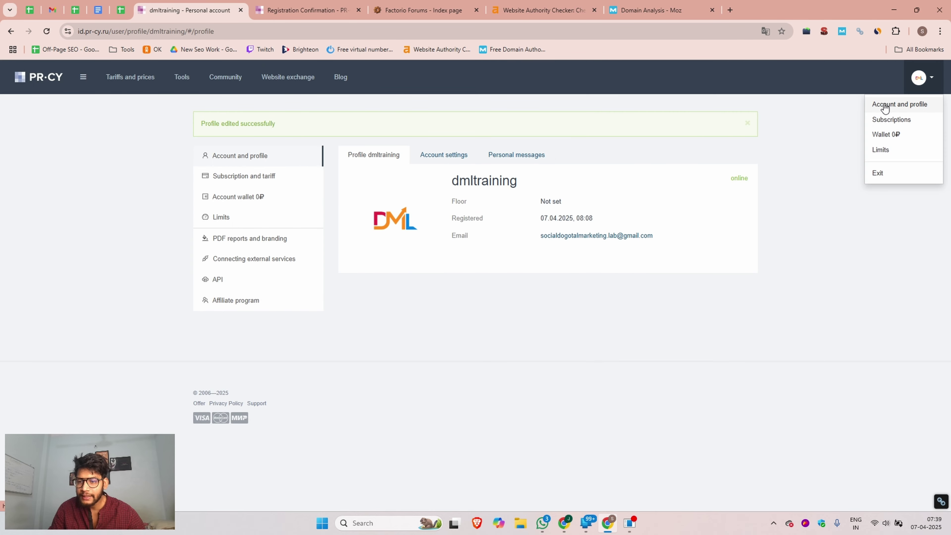
left_click(915, 105)
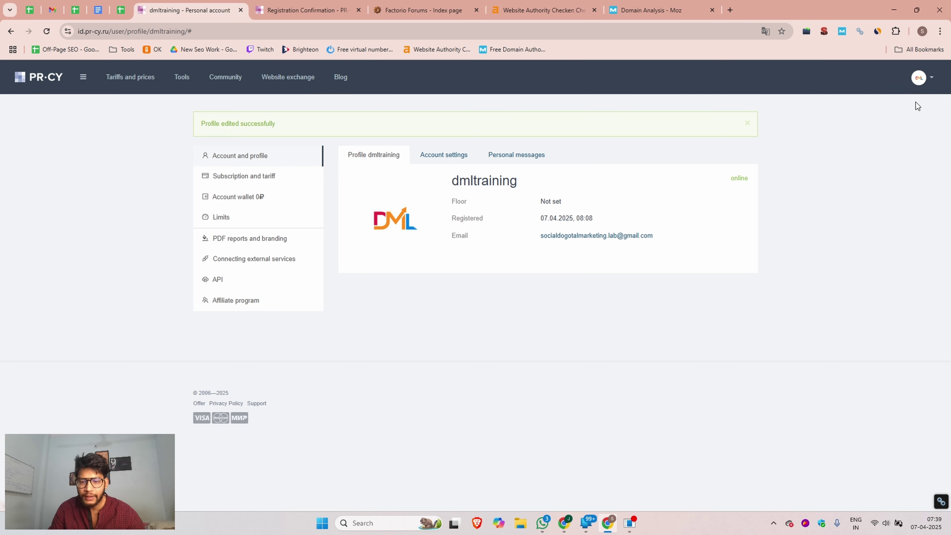
left_click(117, 79)
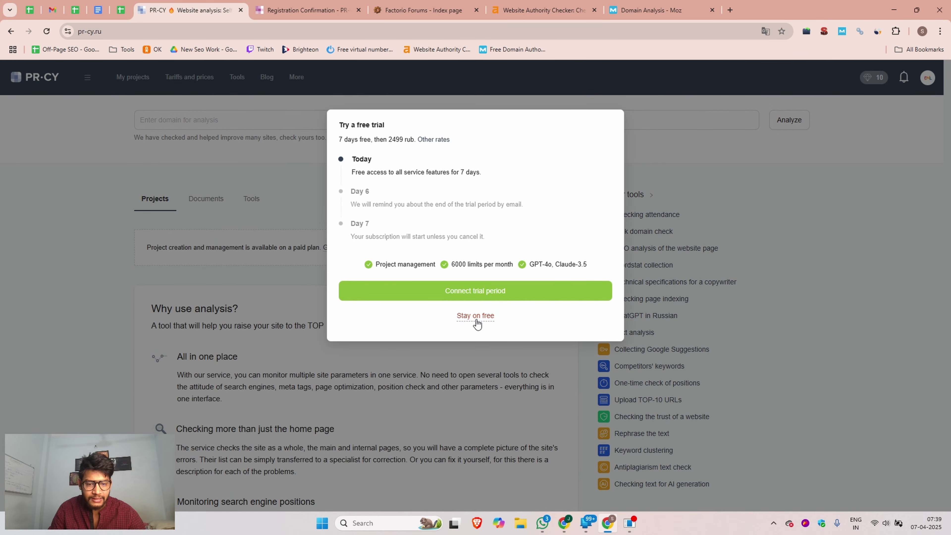
left_click(475, 316)
left_click(210, 120)
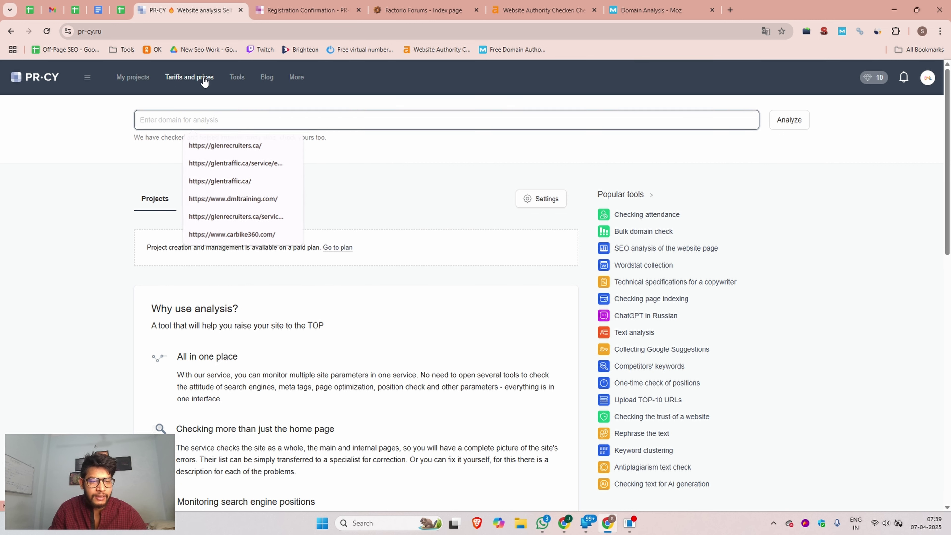
Decline the trial offer on the tariffs page and open the Site Panel service
left_click(172, 87)
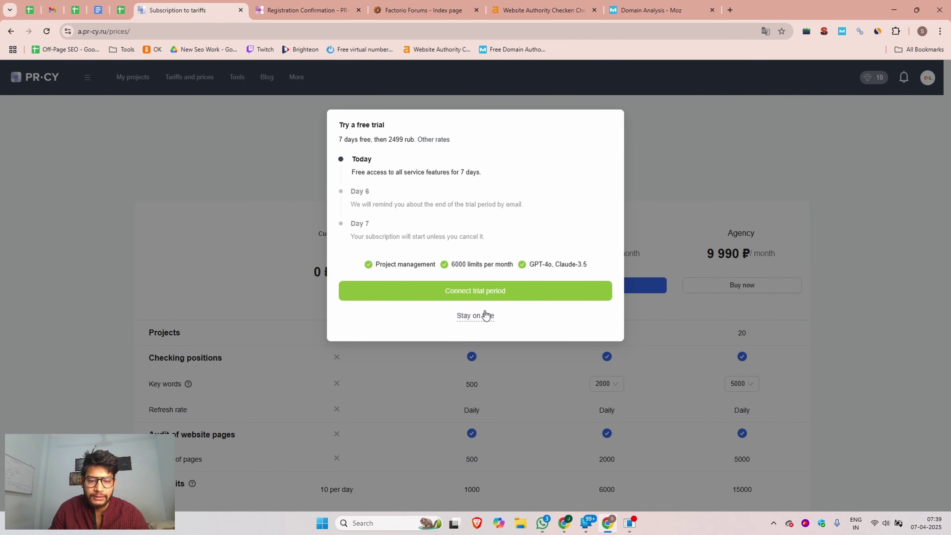
left_click(485, 315)
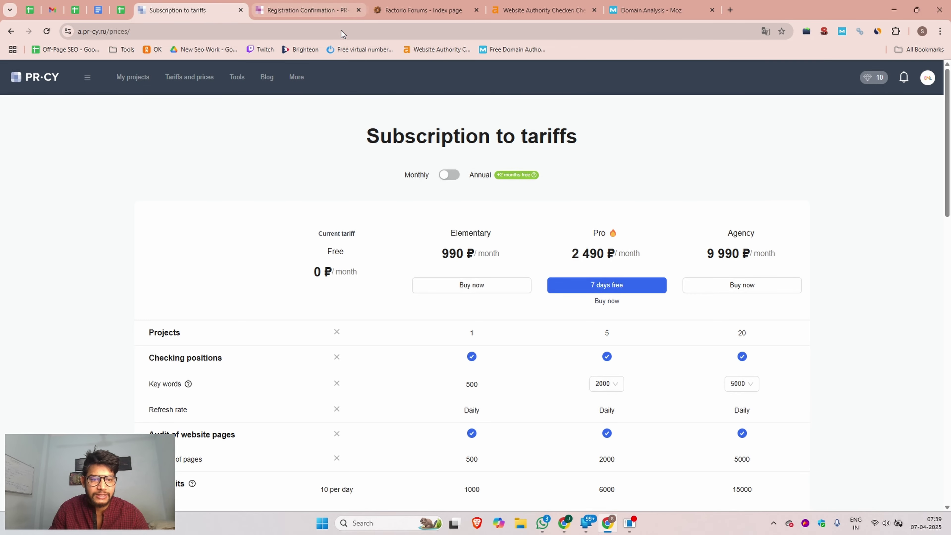
left_click(86, 81)
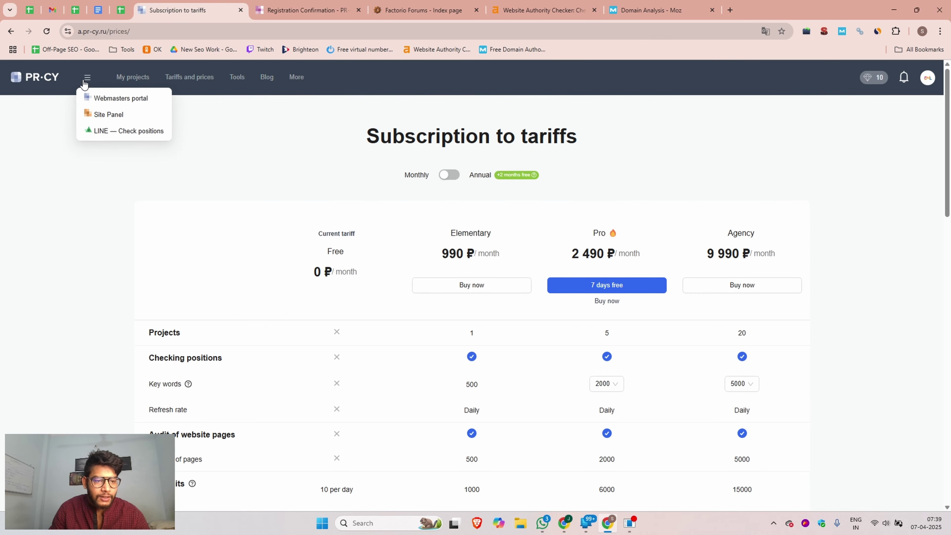
left_click(100, 117)
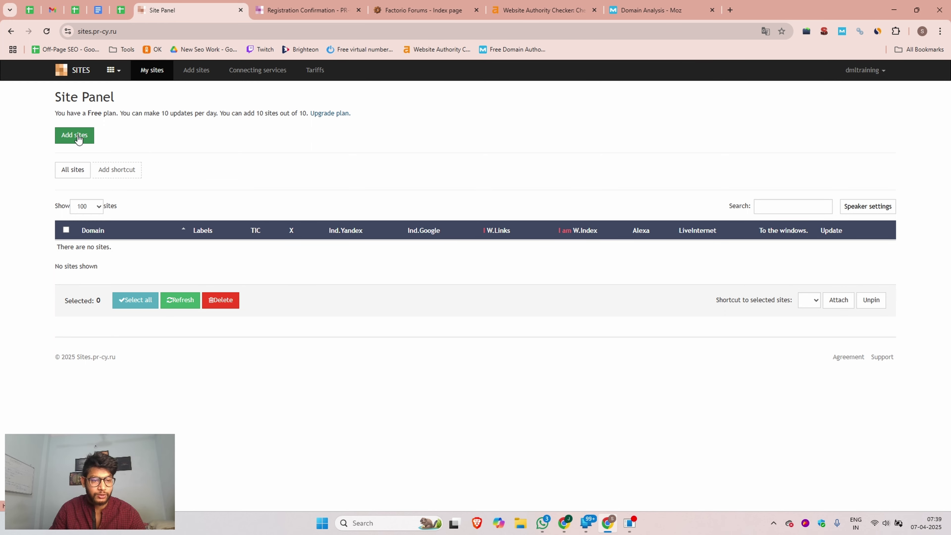
left_click(69, 137)
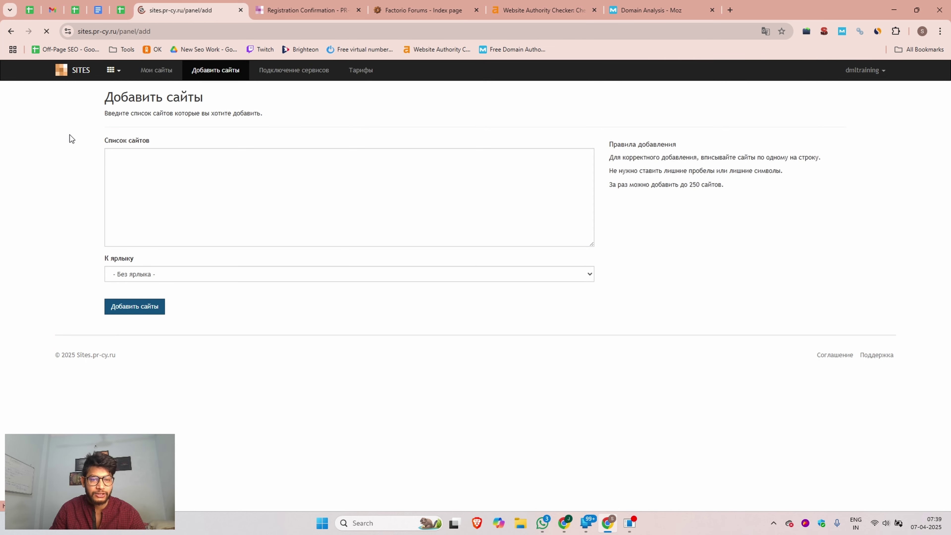
left_click(163, 171)
key("ctrl+t")
type("dmltraining.com")
key("Return")
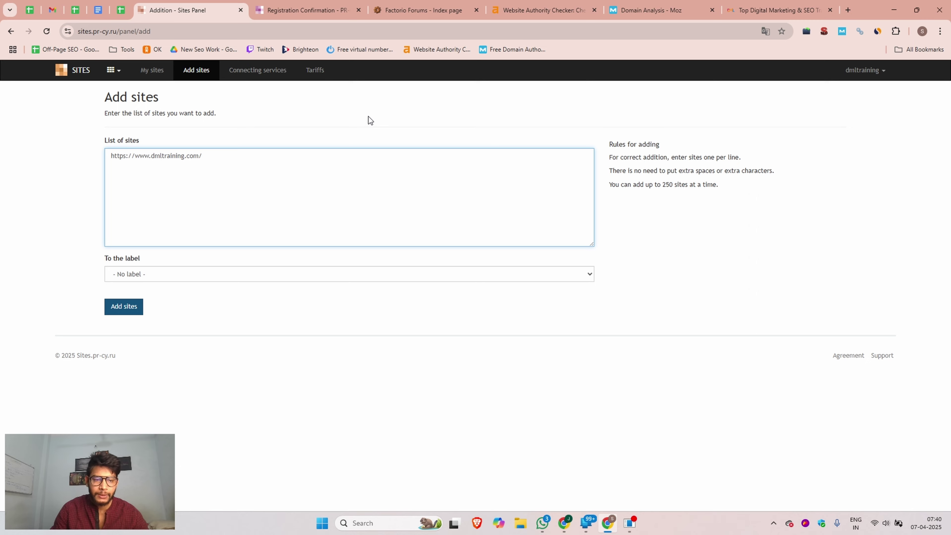
left_click(192, 275)
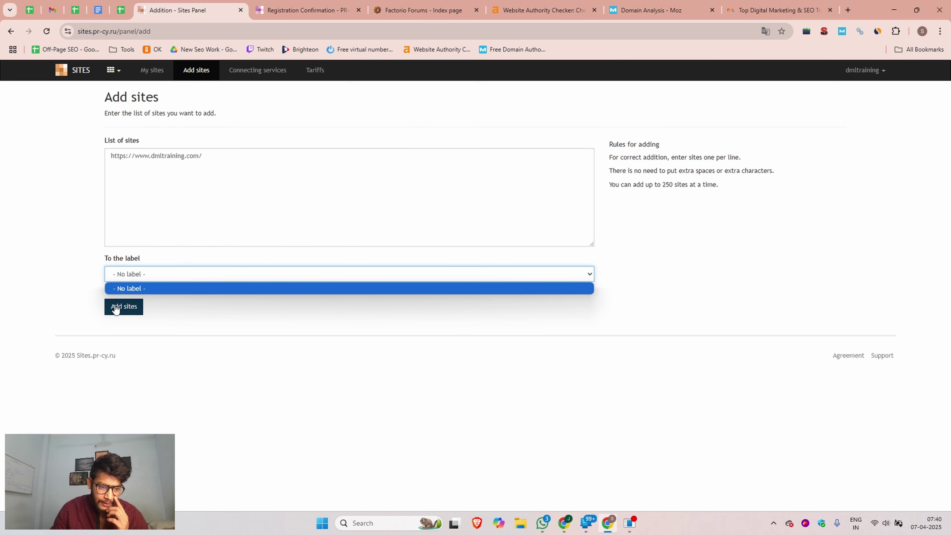
left_click(130, 317)
left_click(127, 315)
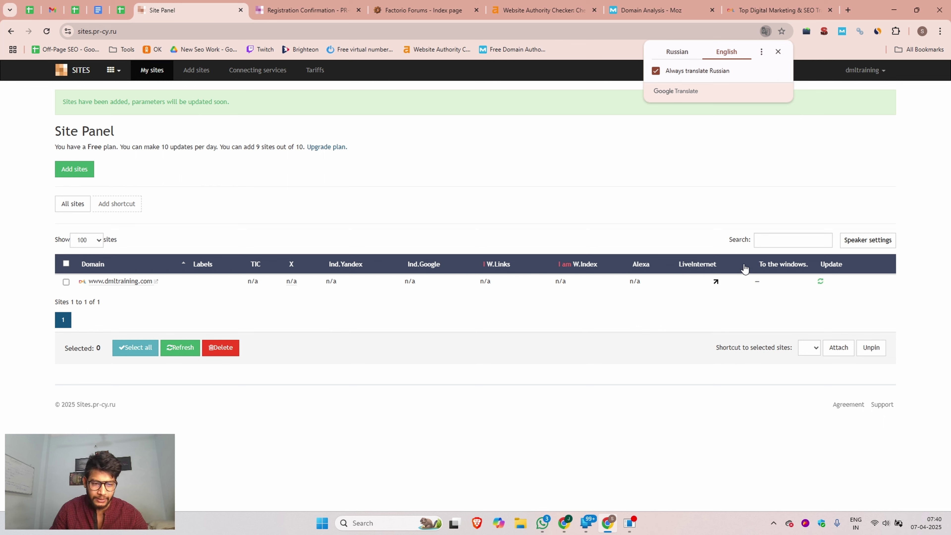
left_click(115, 284)
left_click(267, 8)
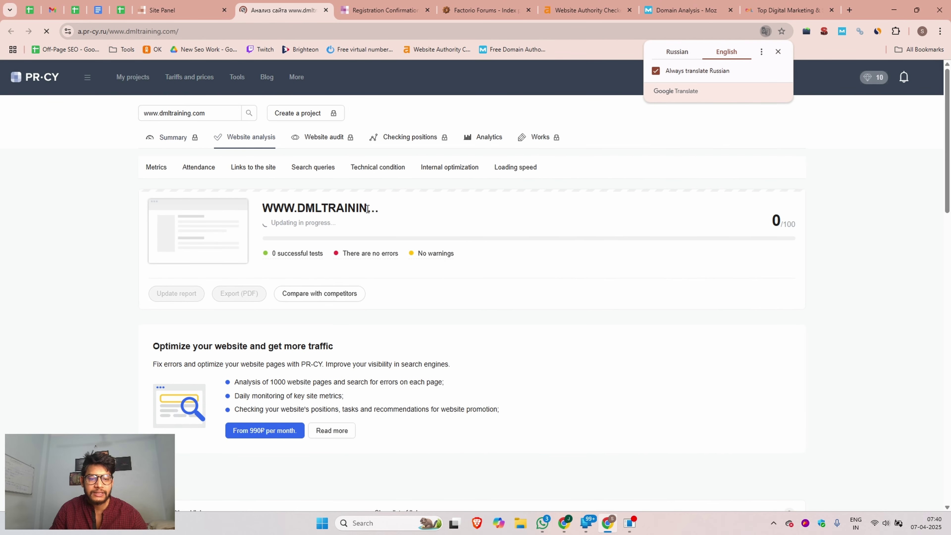
left_click(80, 31)
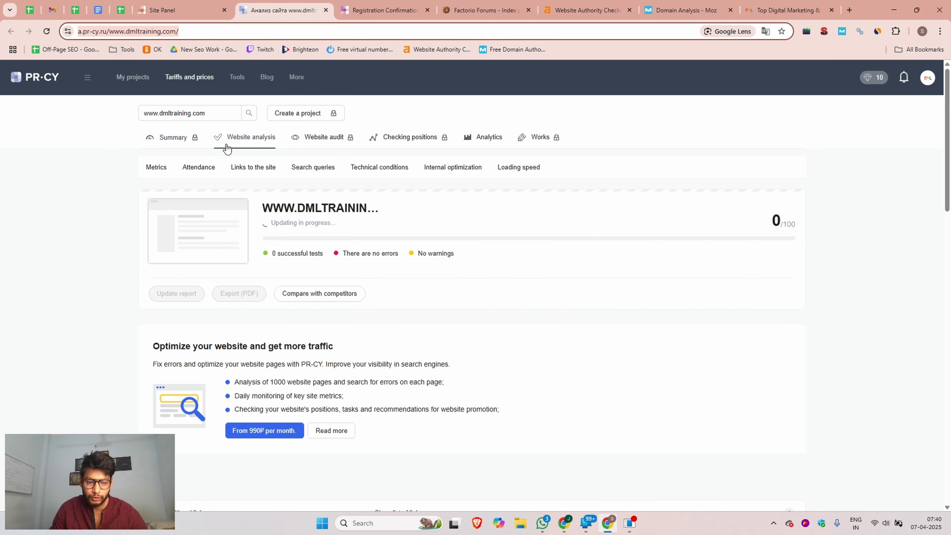
scroll(235, 176, "down", 1)
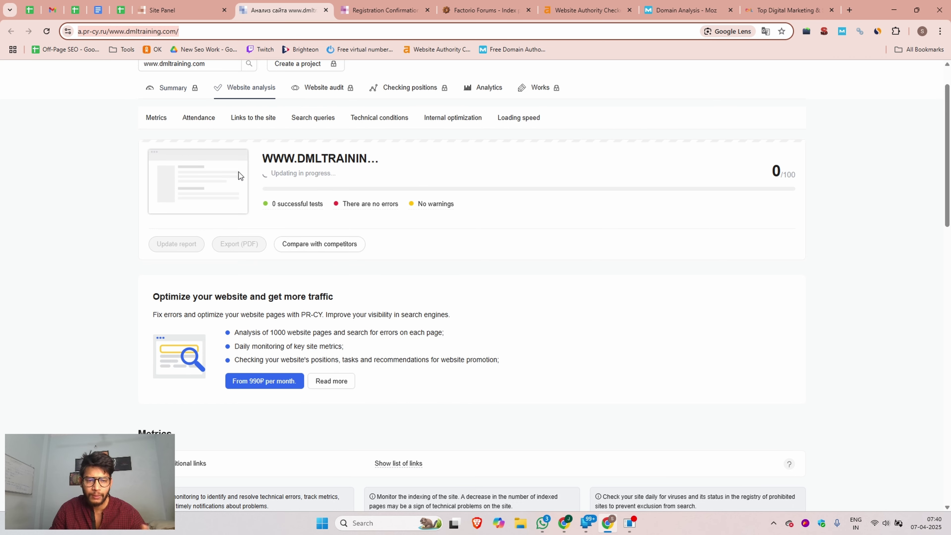
scroll(238, 172, "down", 8)
scroll(245, 184, "down", 11)
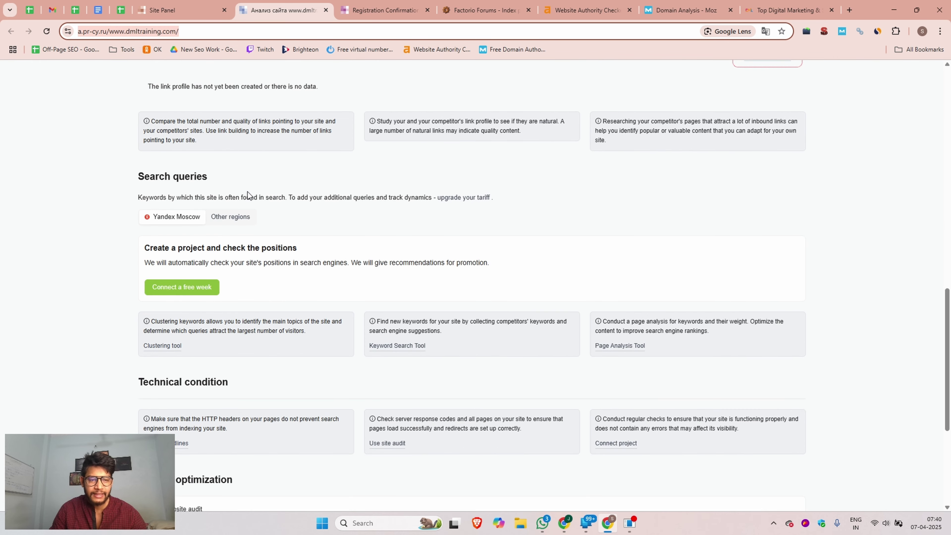
scroll(352, 242, "up", 12)
scroll(358, 238, "up", 8)
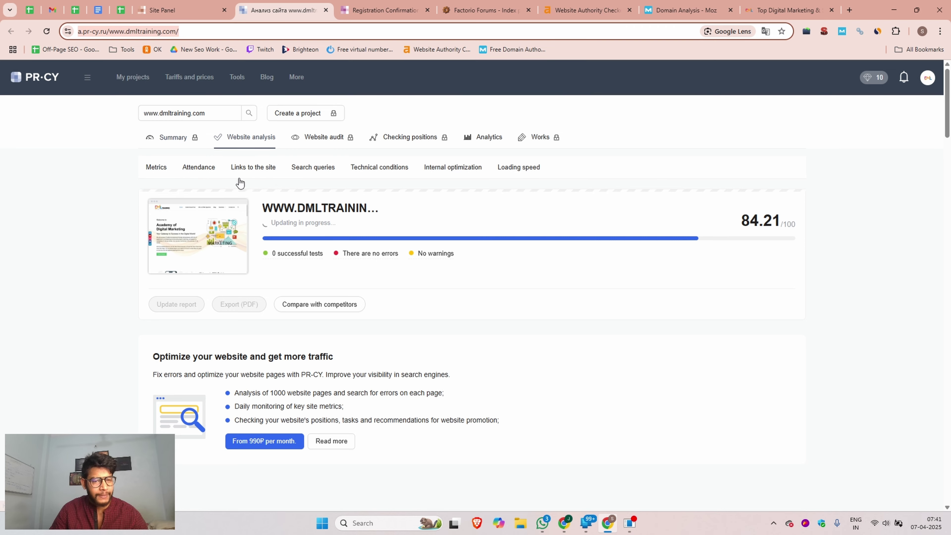
Examine the visitor, traffic source, geography and traffic rating data in the report's Attendance section
scroll(240, 203, "down", 16)
scroll(240, 202, "up", 5)
scroll(240, 202, "down", 3)
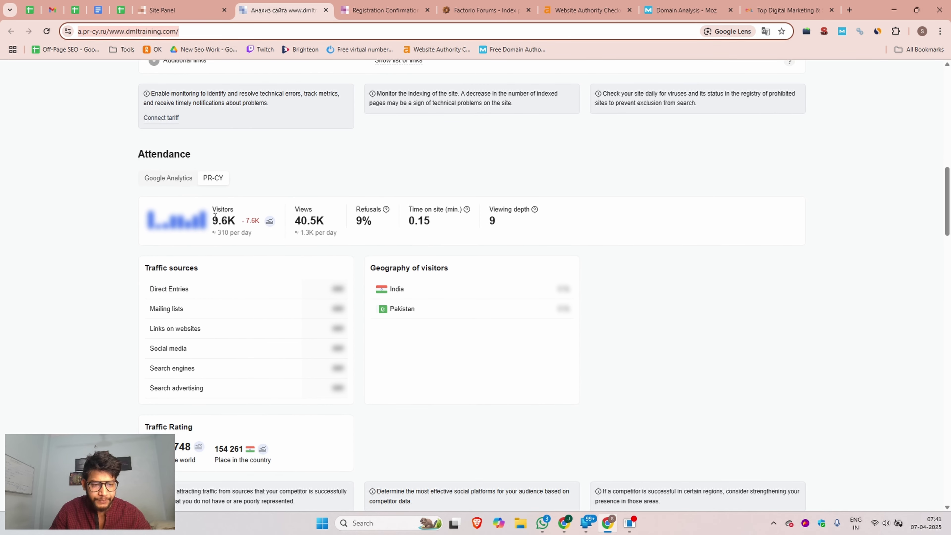
left_click_drag(213, 220, 236, 221)
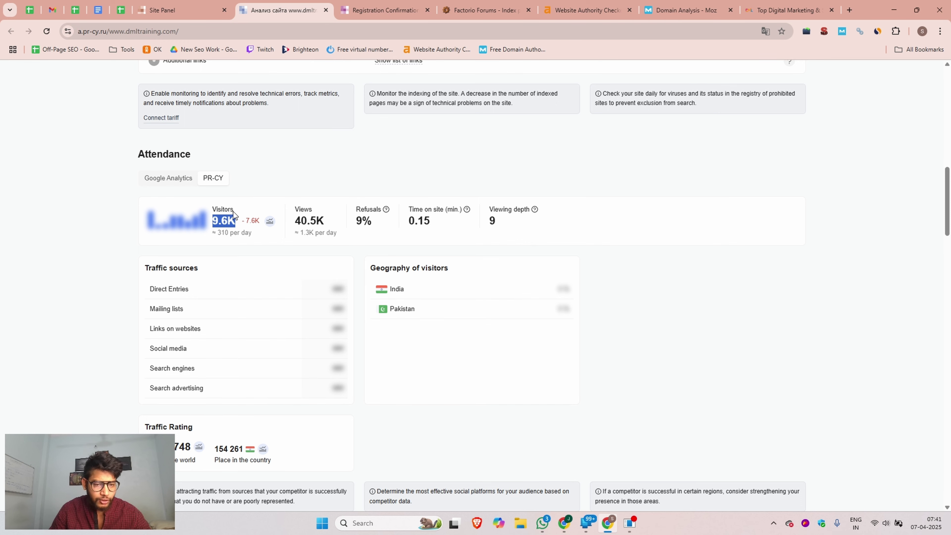
scroll(483, 203, "down", 9)
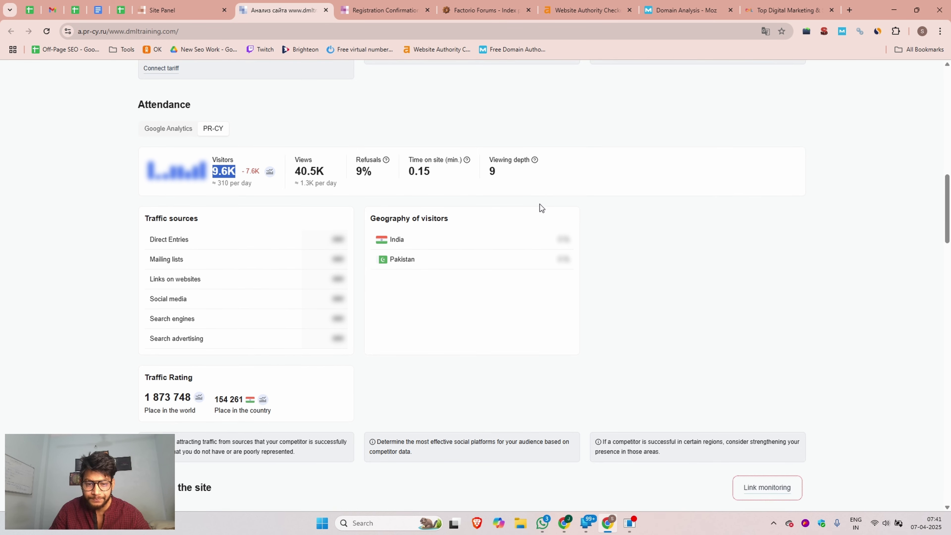
scroll(384, 184, "up", 6)
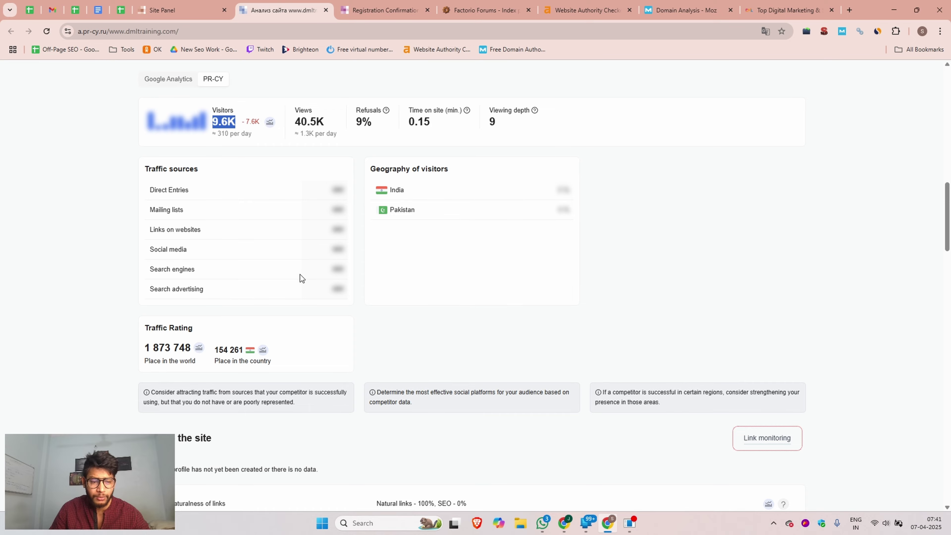
scroll(342, 269, "down", 20)
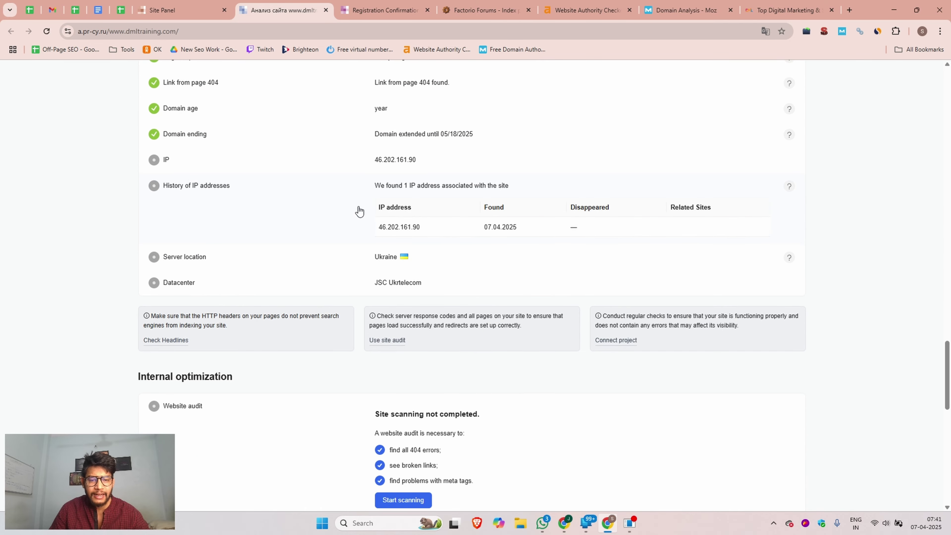
Review the technical condition checks, including loading speed and IP history, and the links section of the analysis report
scroll(362, 212, "up", 5)
scroll(369, 214, "down", 5)
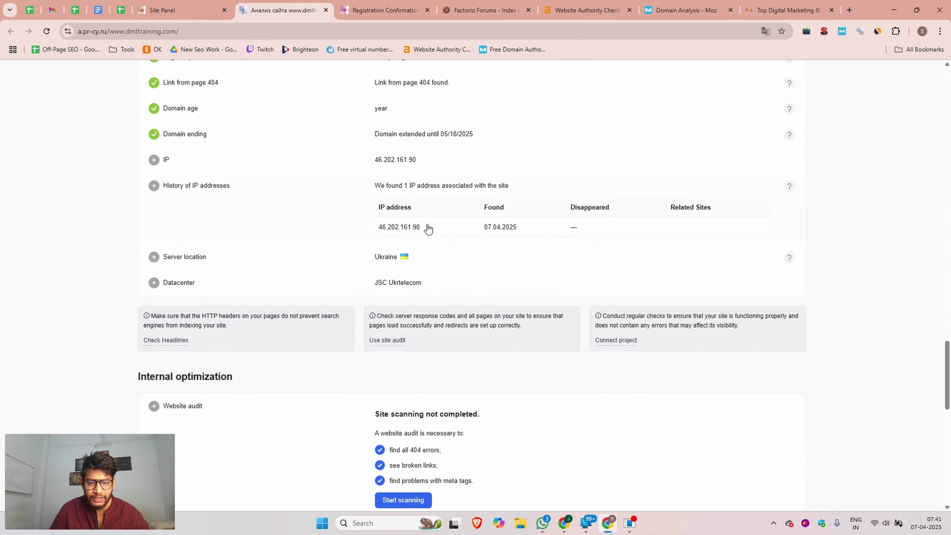
scroll(221, 213, "up", 4)
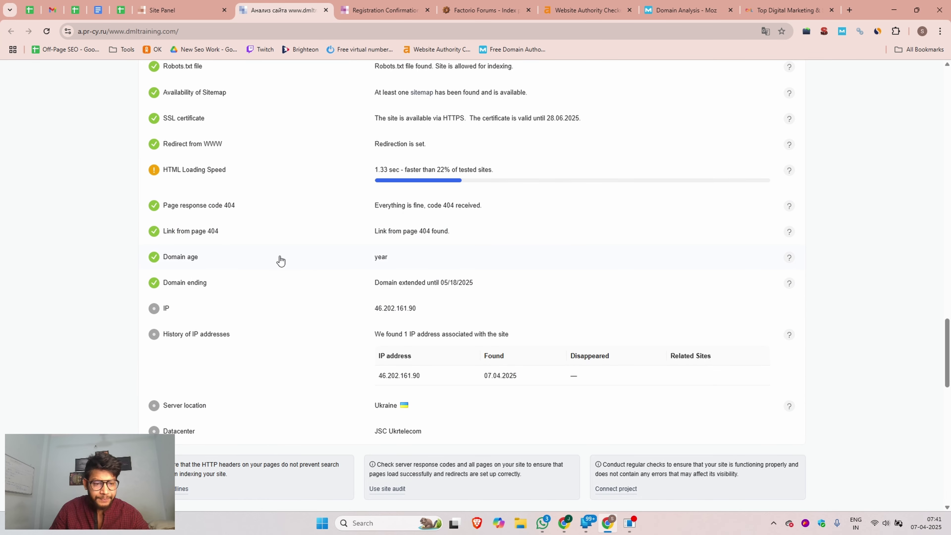
scroll(434, 222, "up", 1)
scroll(434, 222, "up", 2)
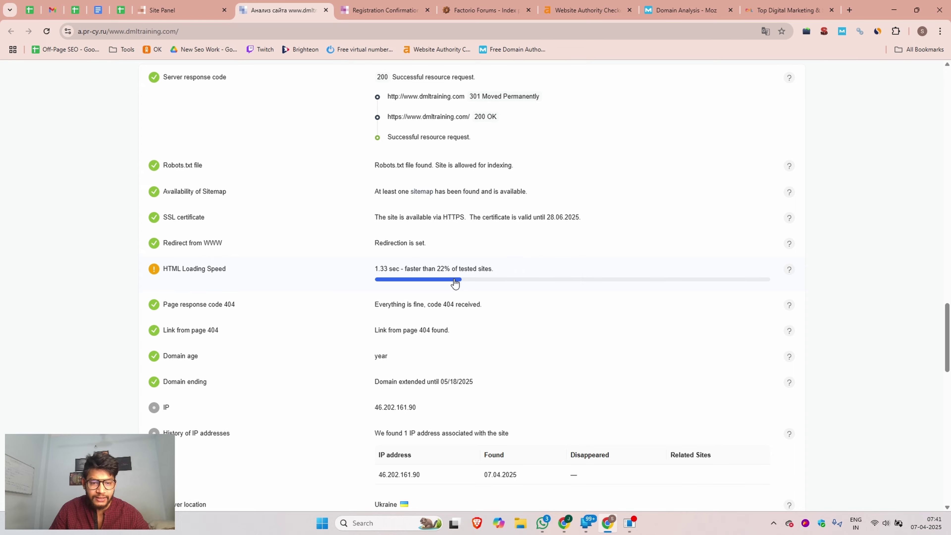
scroll(427, 245, "up", 10)
scroll(429, 241, "up", 18)
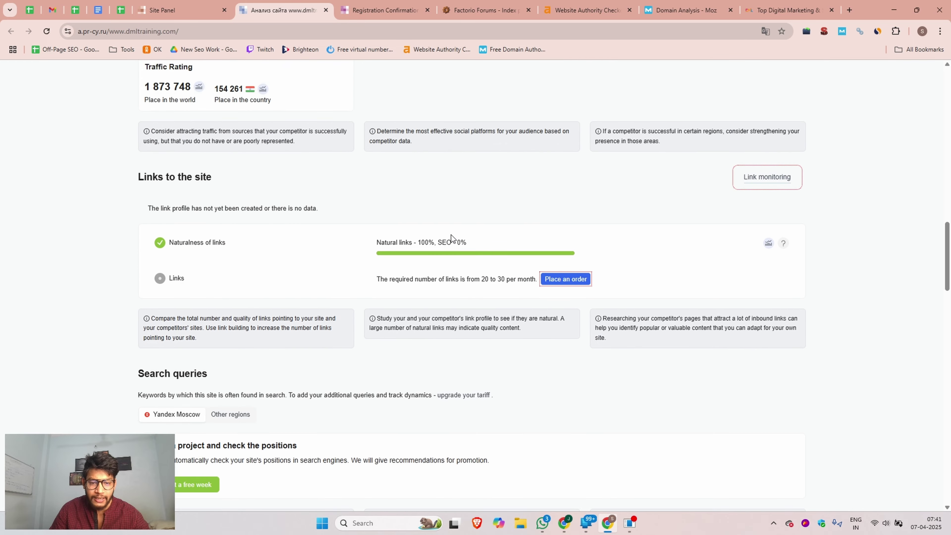
scroll(464, 232, "up", 10)
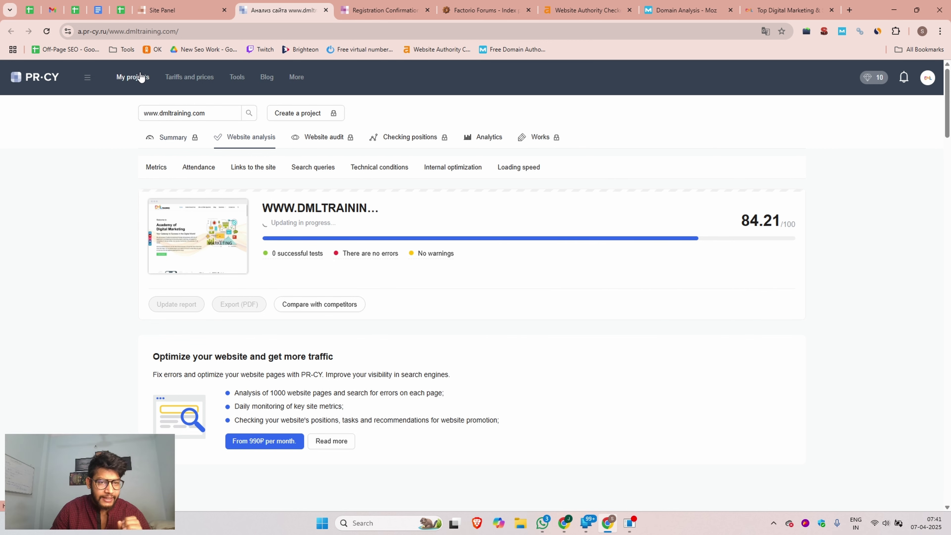
Check the added site in the Site Panel list and return to its website analysis report
left_click(182, 5)
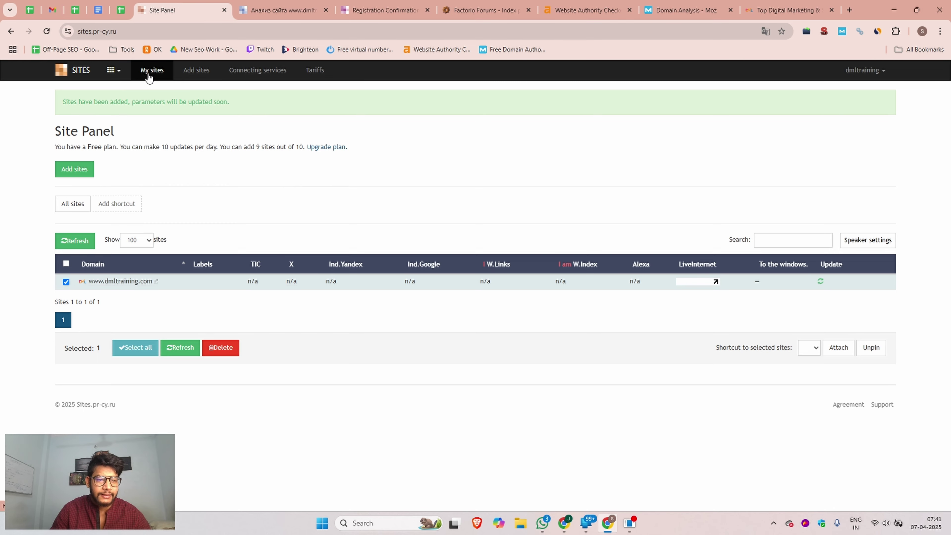
left_click(250, 10)
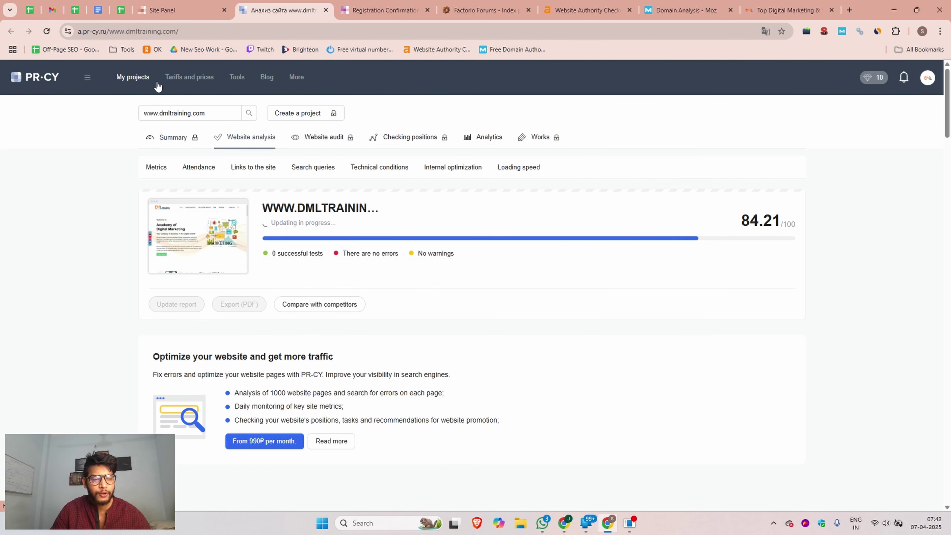
right_click(136, 78)
left_click(420, 110)
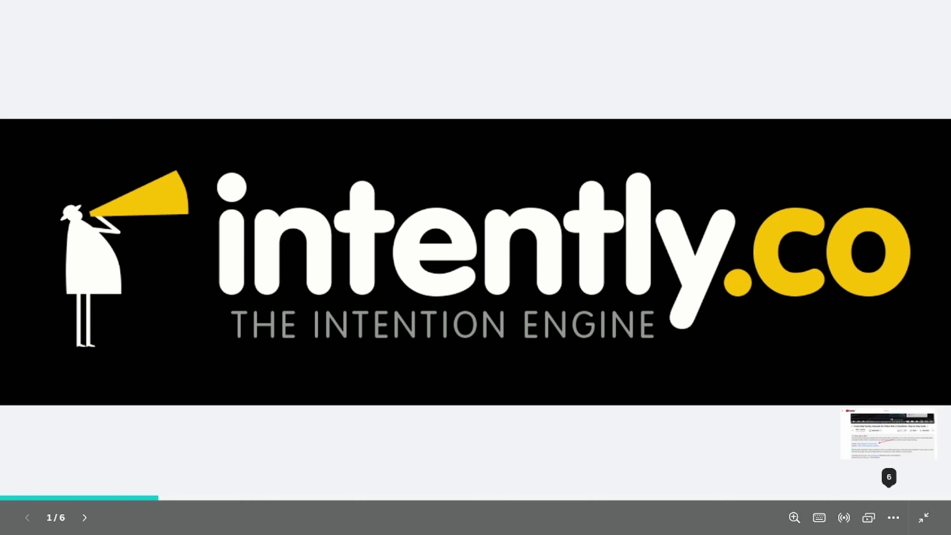
key("Right")
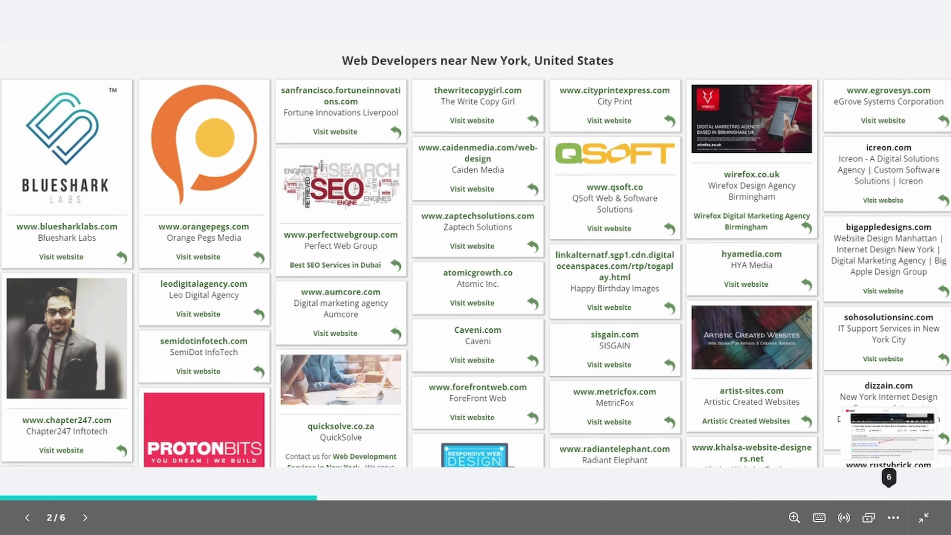
key("Right")
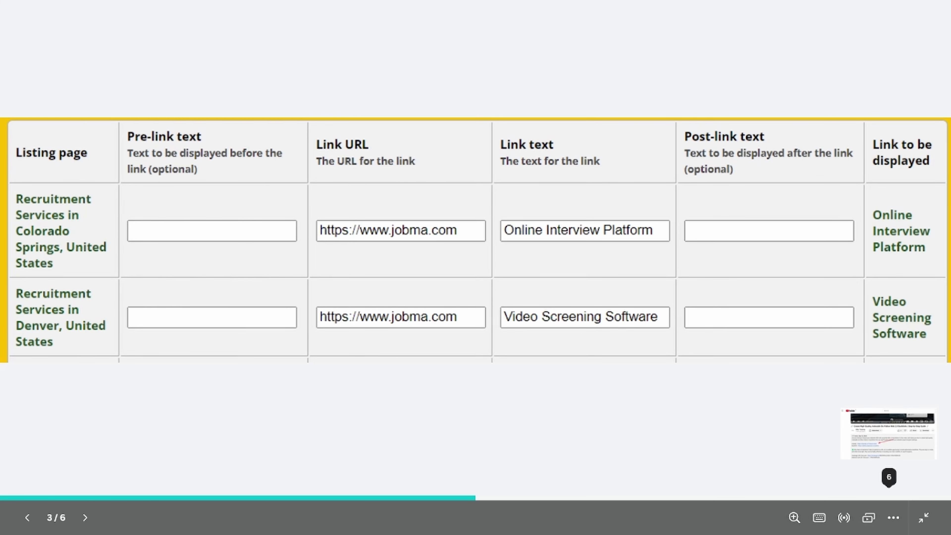
key("Right")
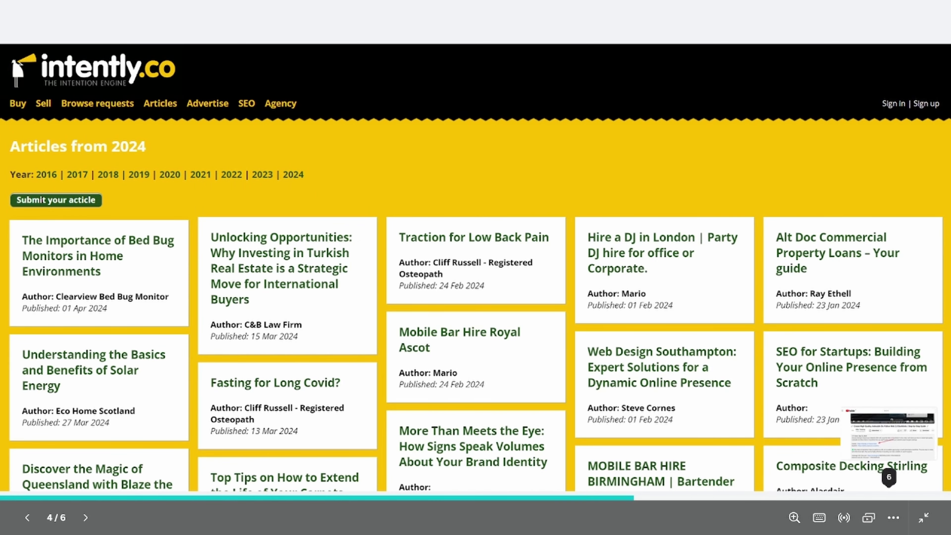
key("Right")
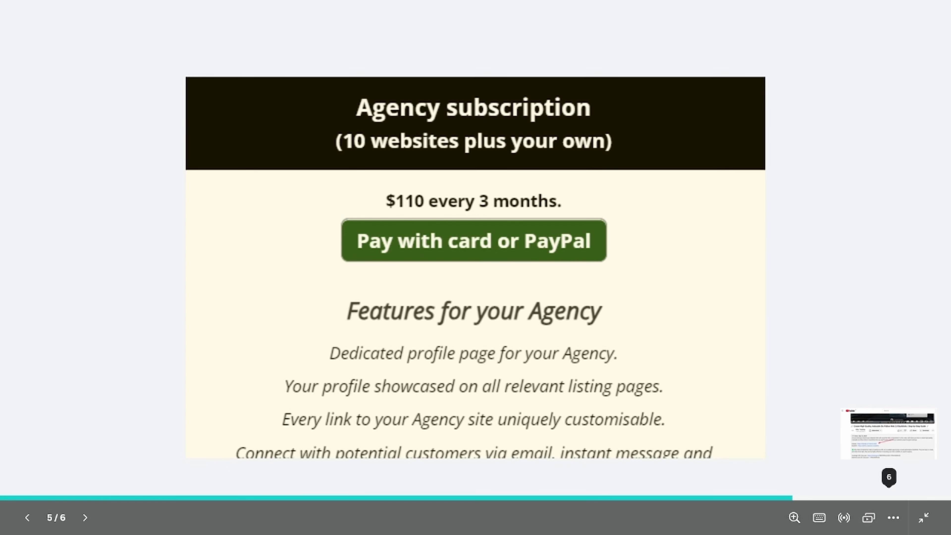
key("Right")
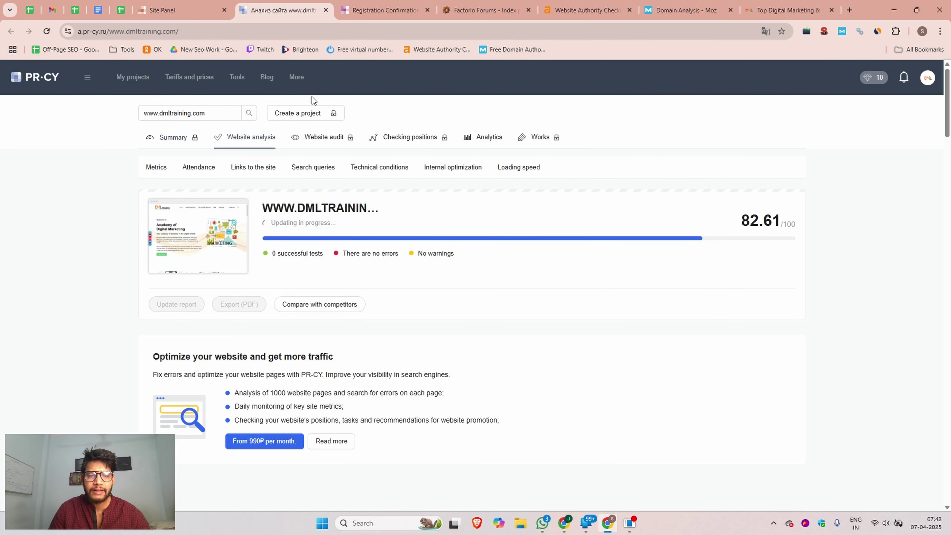
left_click(486, 4)
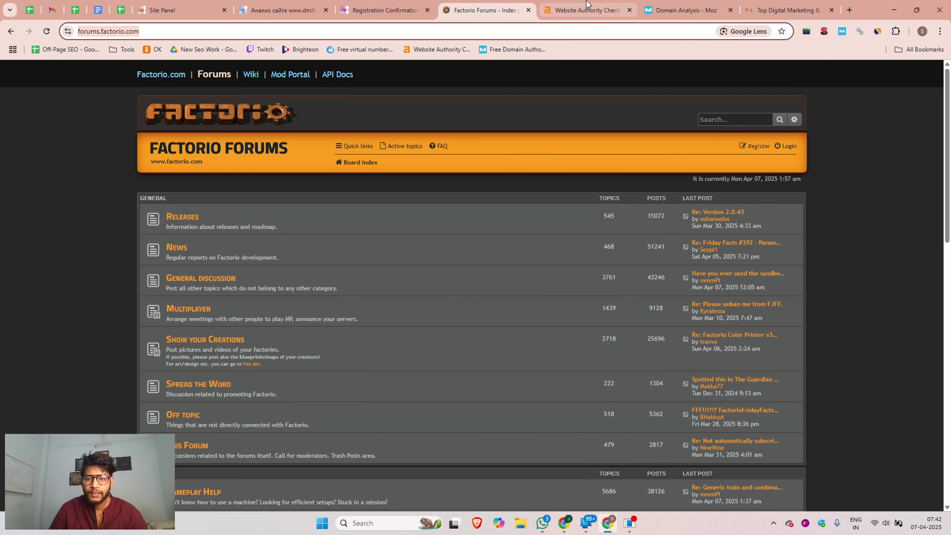
left_click(609, 4)
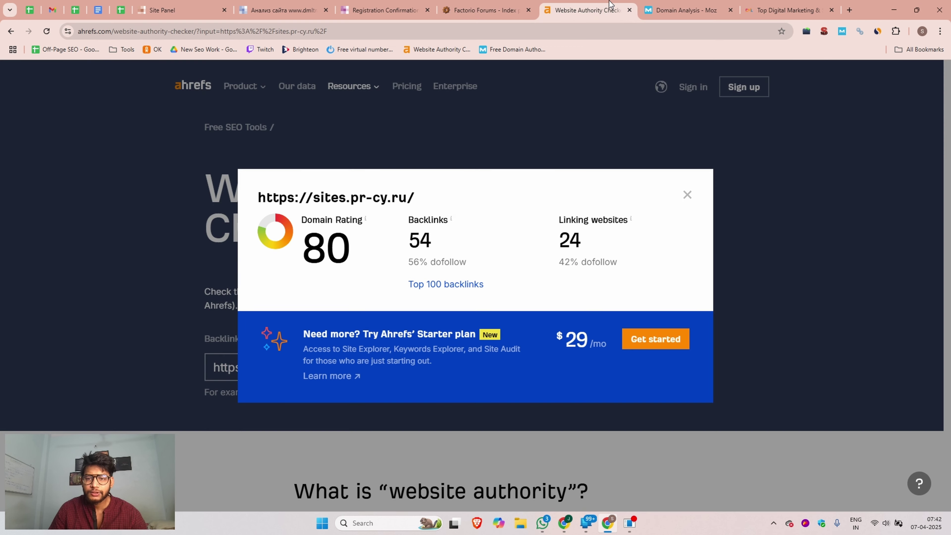
left_click(686, 194)
left_click_drag(362, 362, 187, 364)
type("https://forums.factorio.com/")
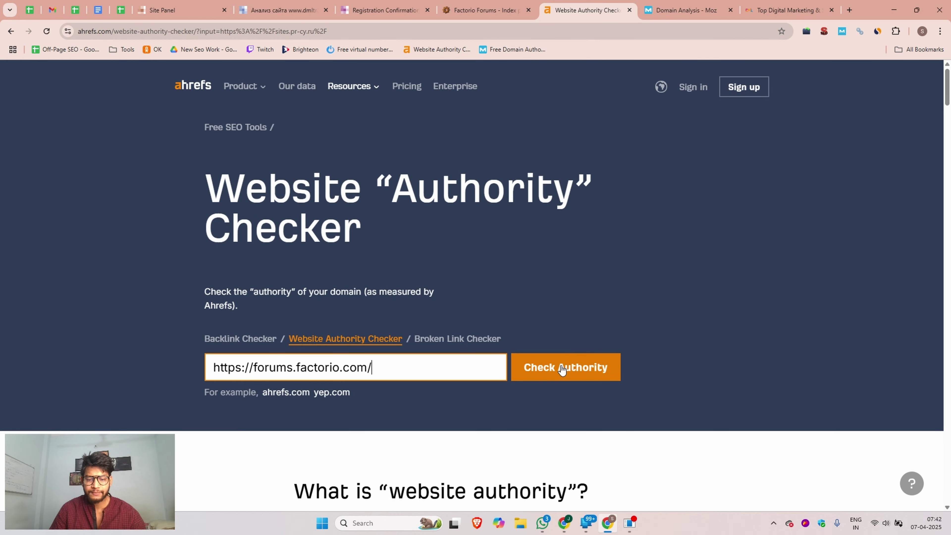
left_click(562, 367)
left_click_drag(303, 241, 340, 247)
left_click(686, 4)
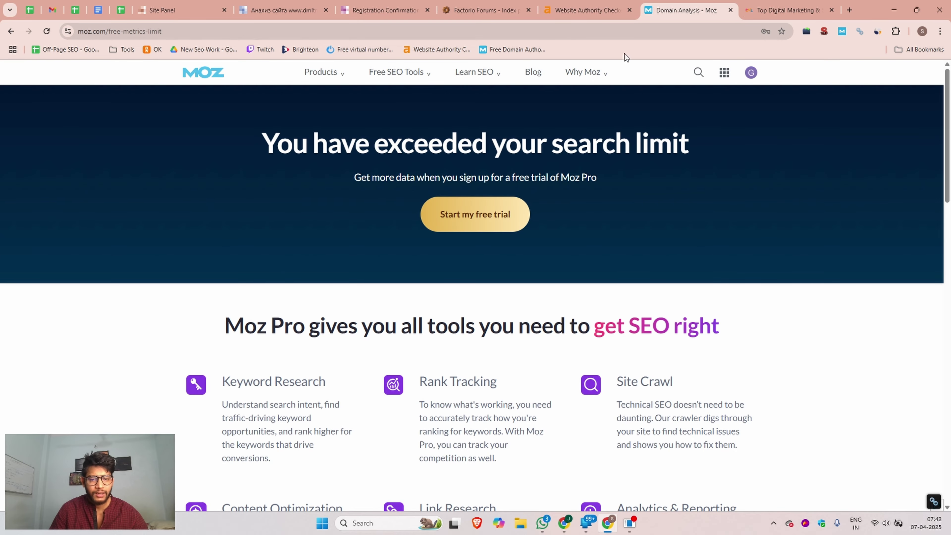
left_click_drag(688, 142, 387, 144)
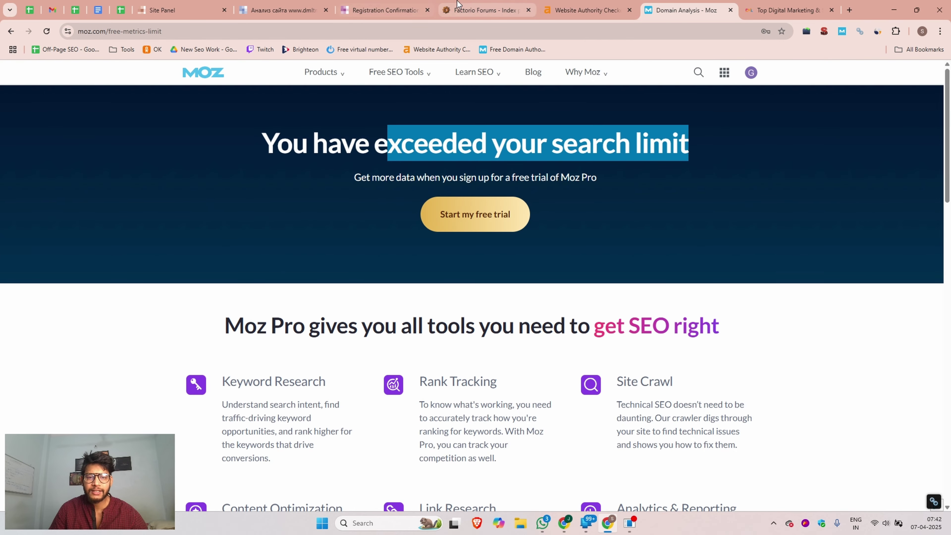
Examine the Similarweb visits, top countries and traffic sources for forums.factorio.com on the Factorio Forums page
left_click(457, 10)
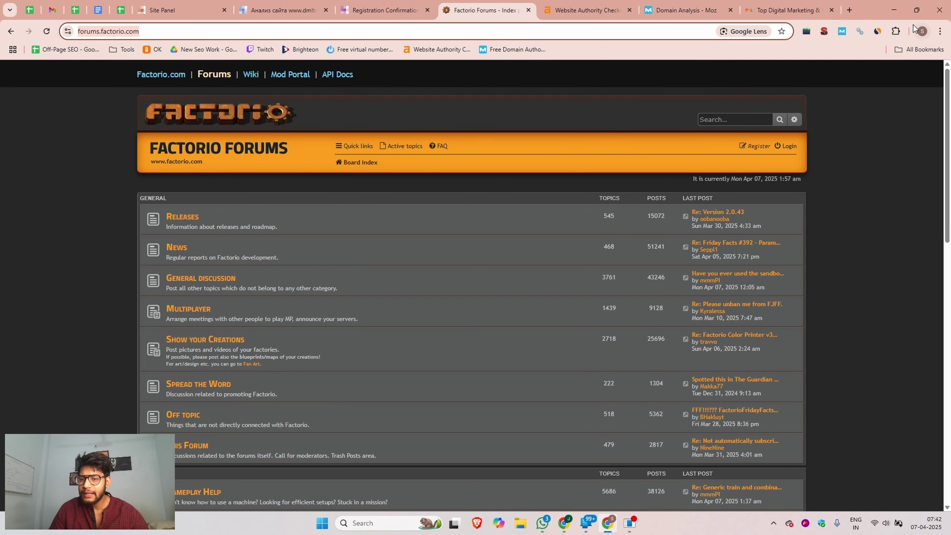
left_click(877, 31)
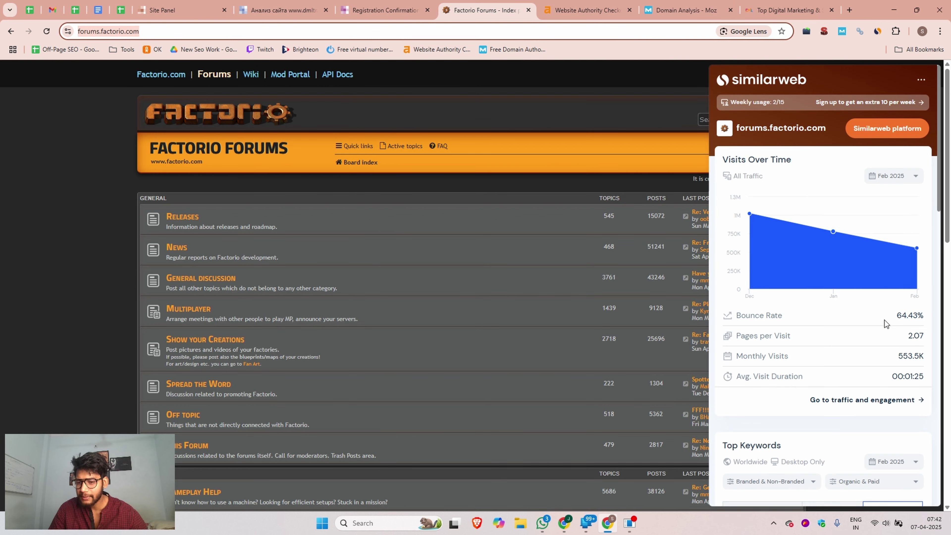
scroll(894, 322, "down", 1)
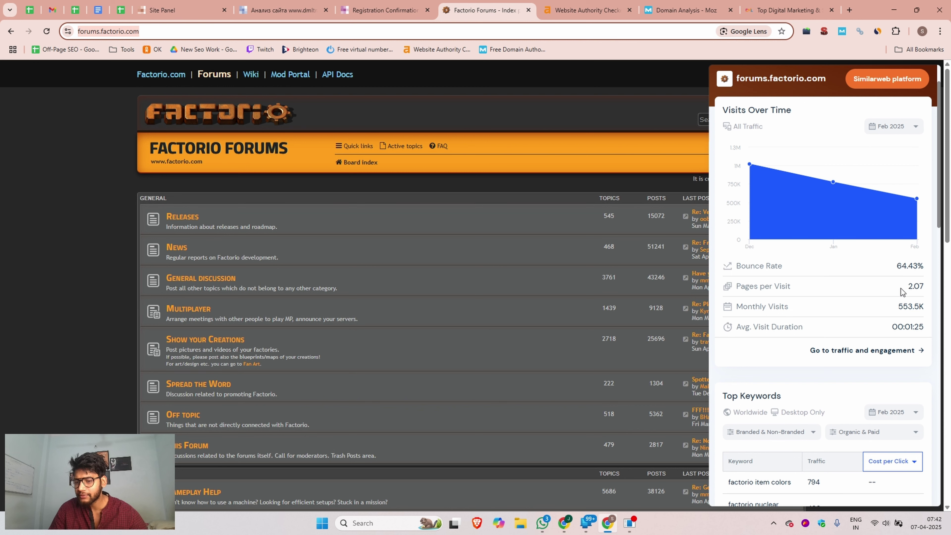
scroll(900, 288, "down", 10)
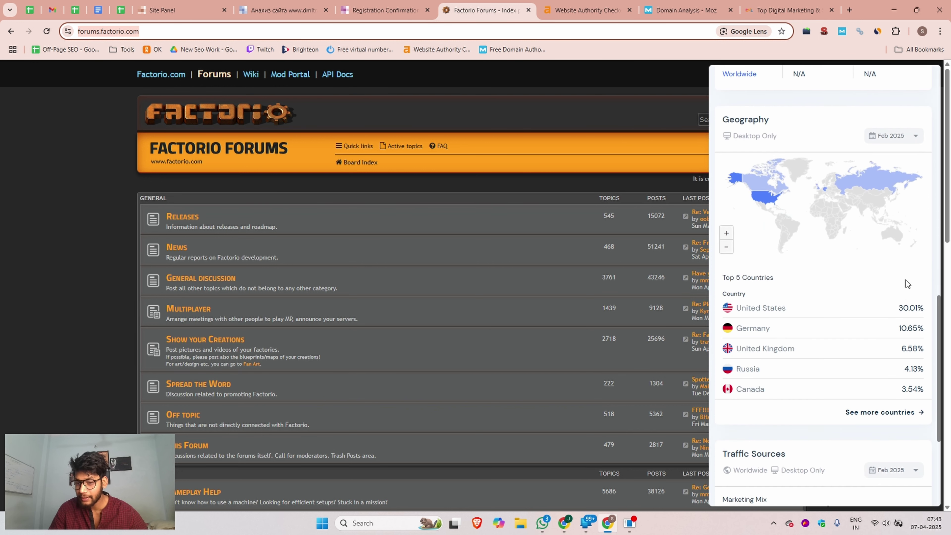
scroll(906, 283, "down", 4)
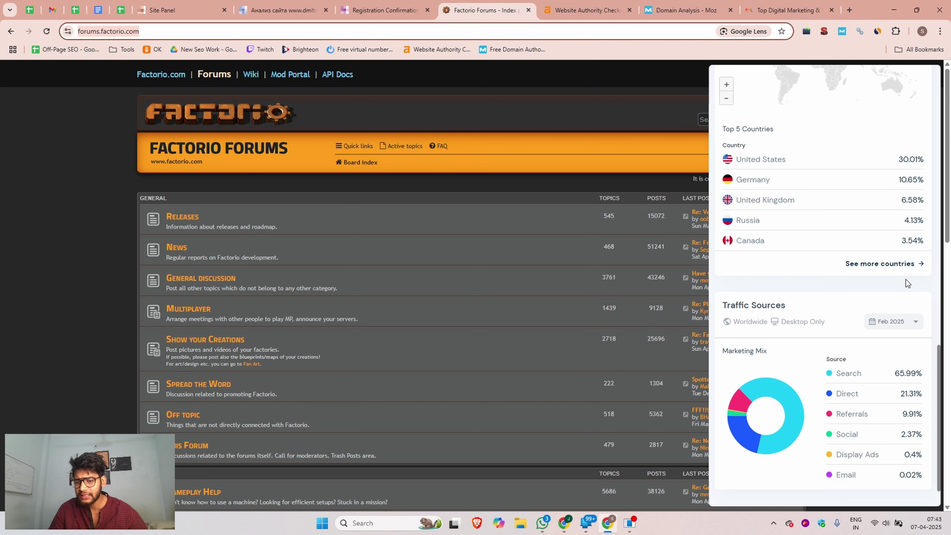
Close the Similarweb overview, start a new registration on Factorio Forums and agree to its terms
left_click(123, 189)
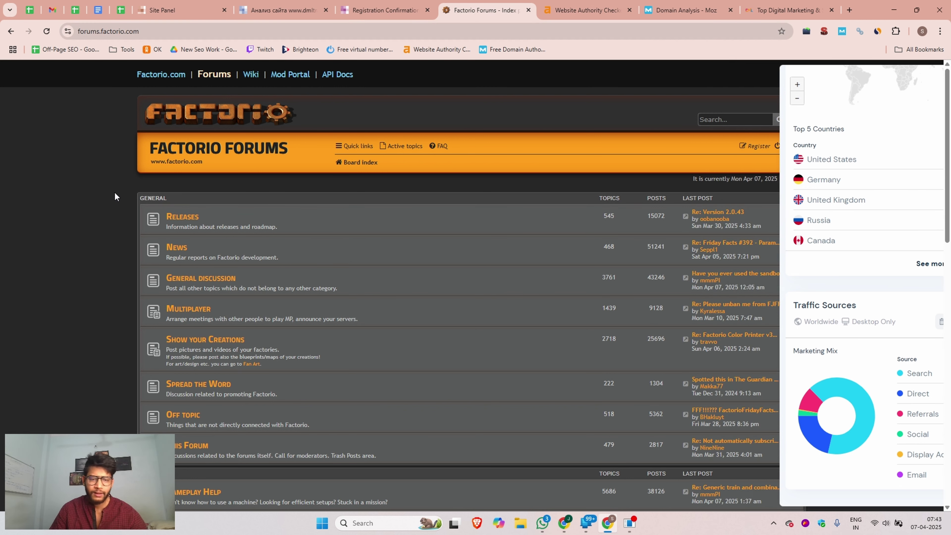
left_click(756, 146)
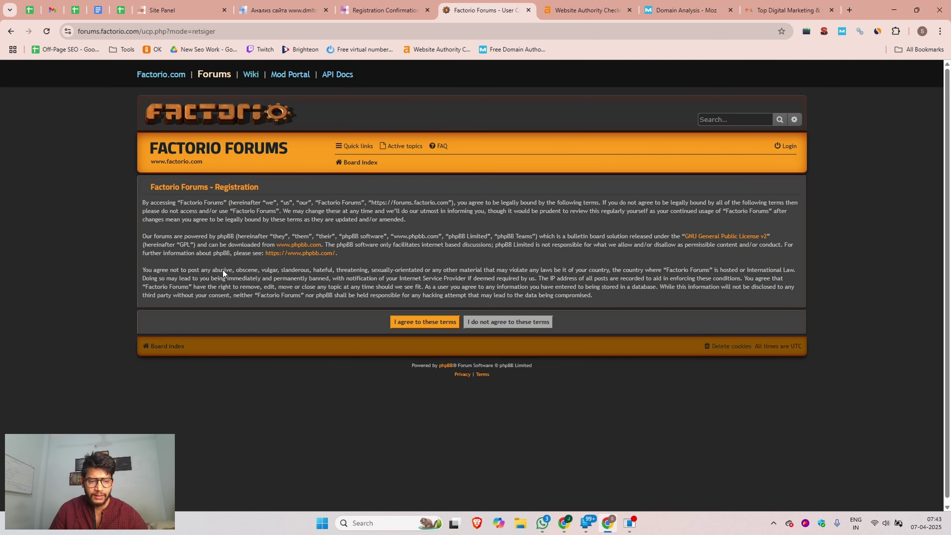
scroll(416, 329, "down", 1)
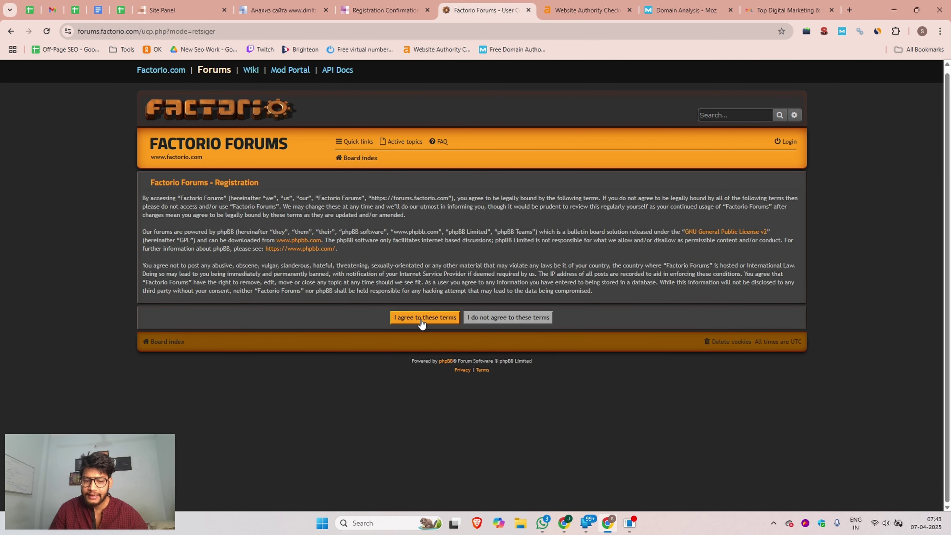
left_click(421, 319)
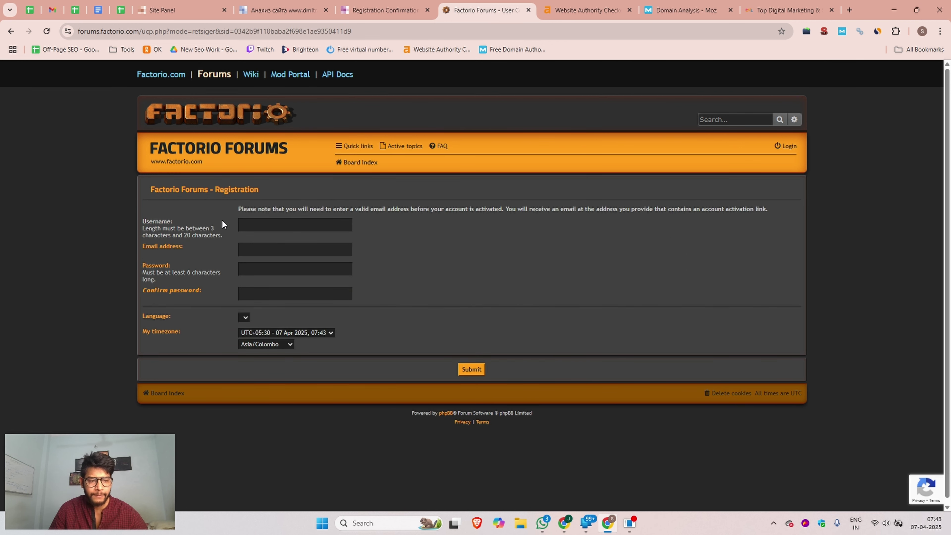
Register on Factorio Forums with the username dmltraining, the Gmail account's email address and the suggested strong password
left_click(248, 223)
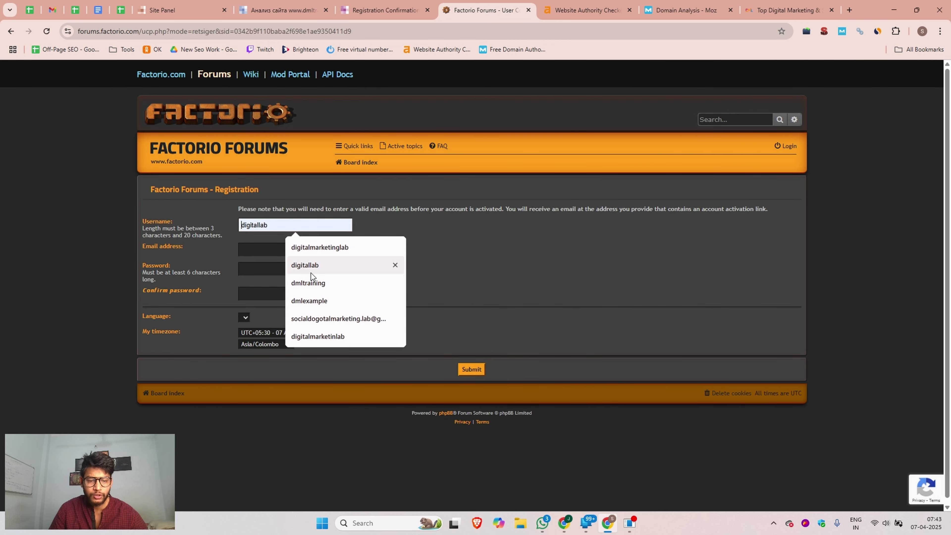
left_click(311, 283)
left_click(260, 249)
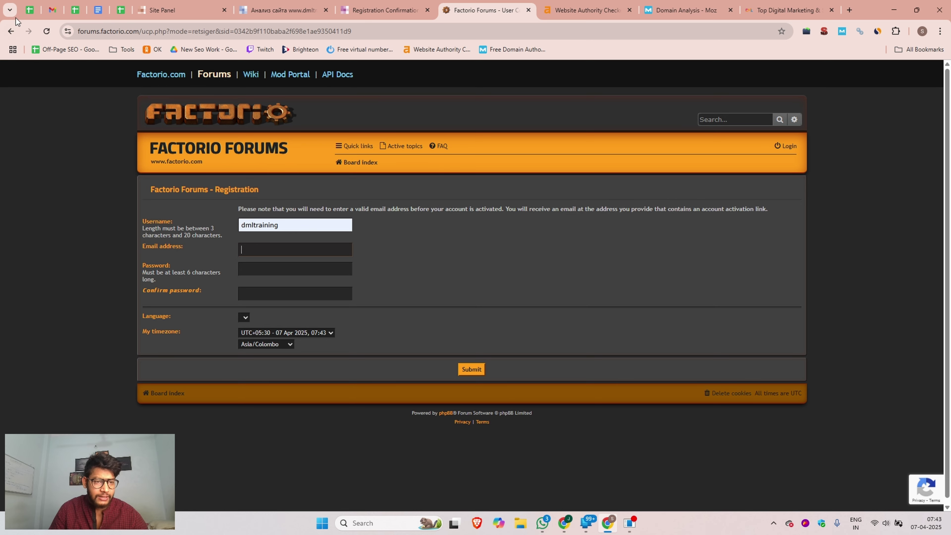
left_click(55, 9)
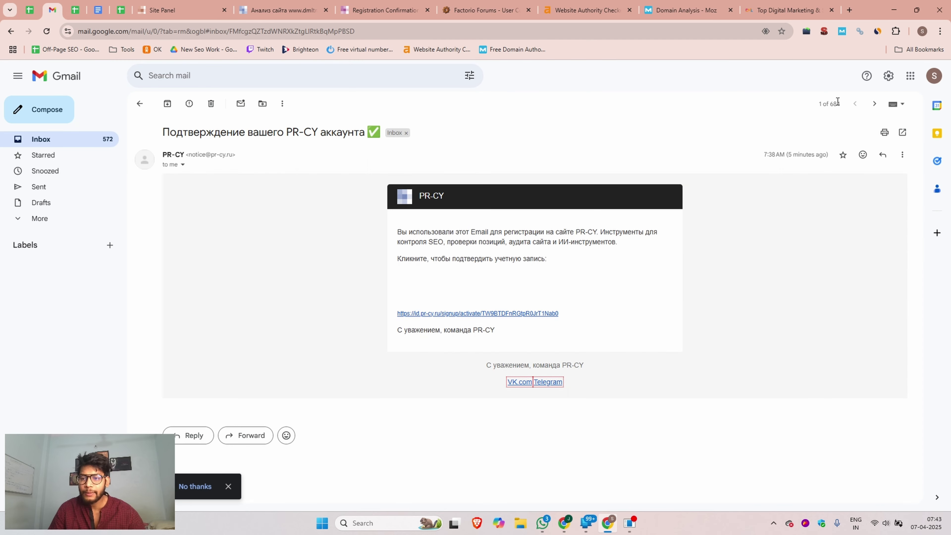
left_click(935, 80)
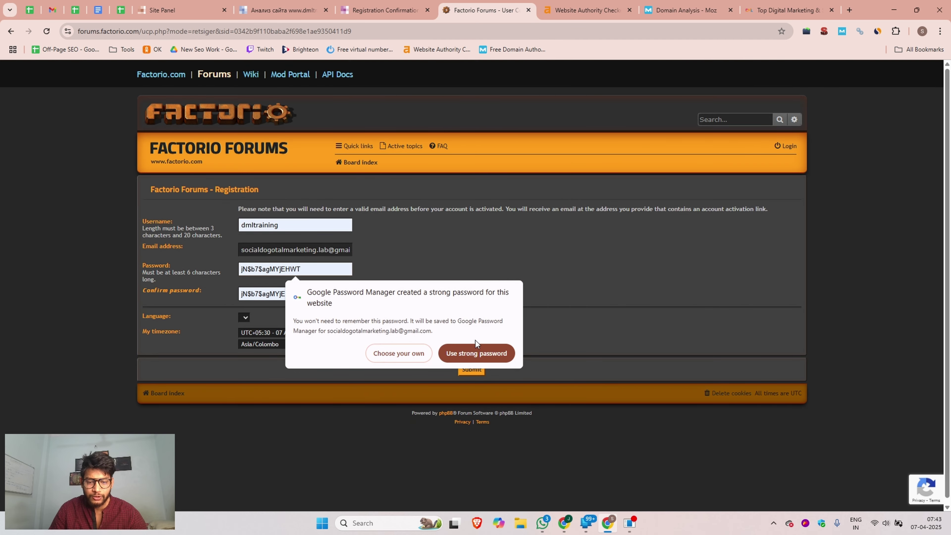
left_click(481, 352)
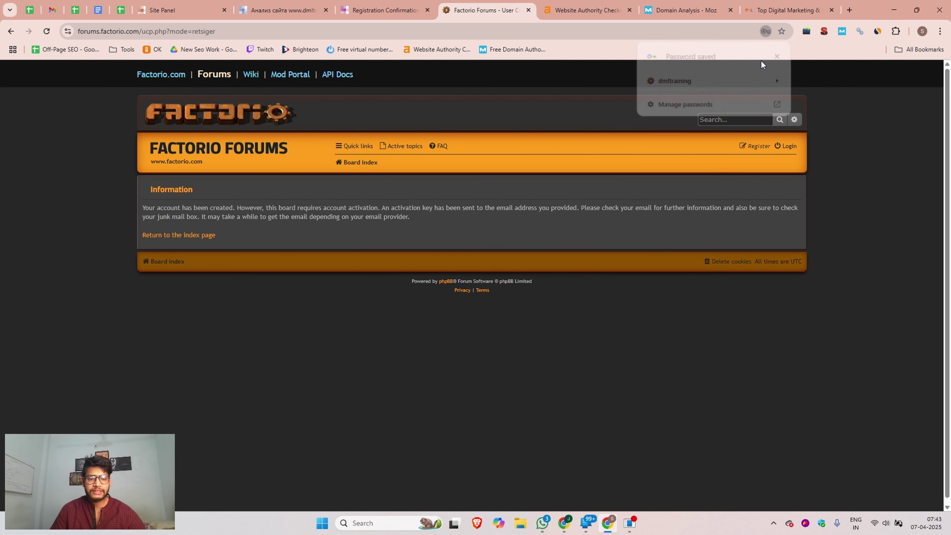
Switch to Gmail, delete the PR-CY confirmation message and open the welcome email from Factorio Forums
left_click_drag(329, 218, 537, 207)
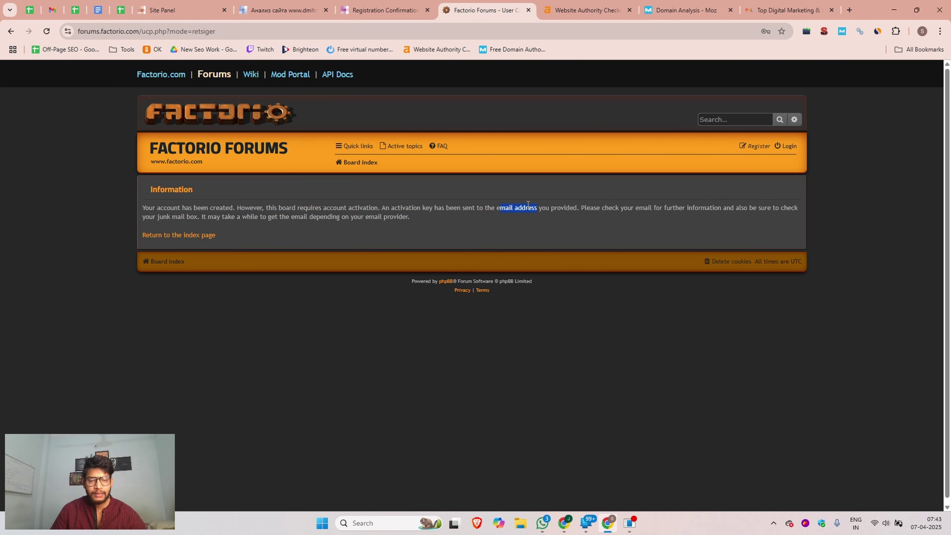
left_click(53, 10)
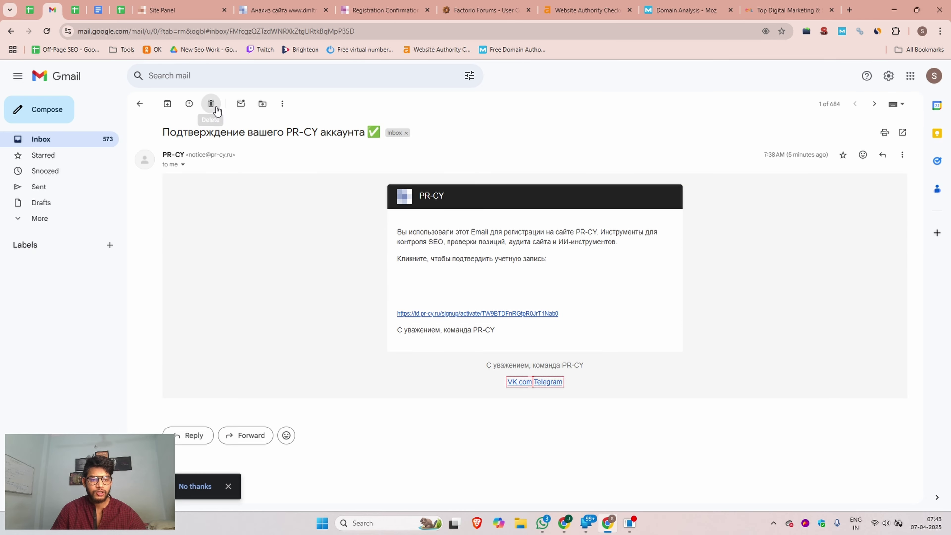
left_click(204, 100)
left_click(385, 159)
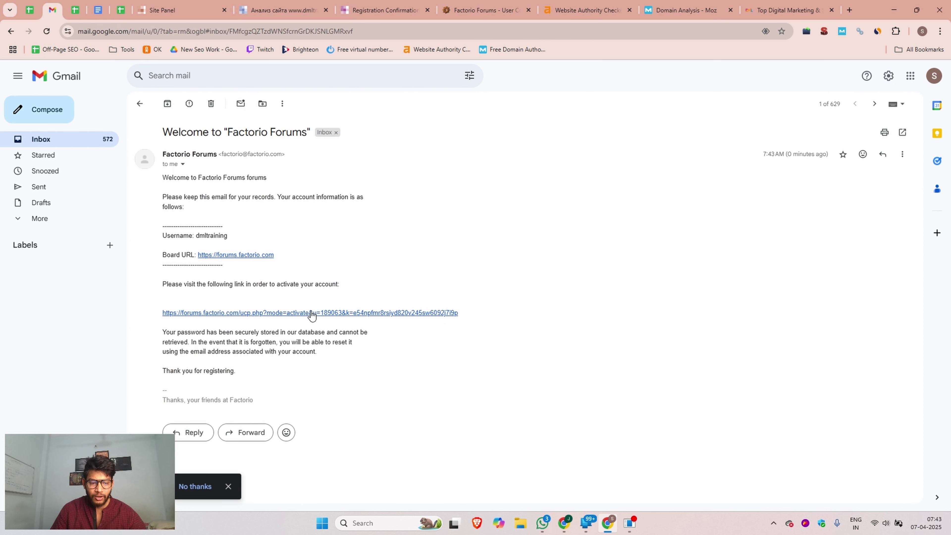
Activate the Factorio Forums account through the activation link in the welcome email
left_click_drag(164, 311, 478, 314)
left_click(479, 314)
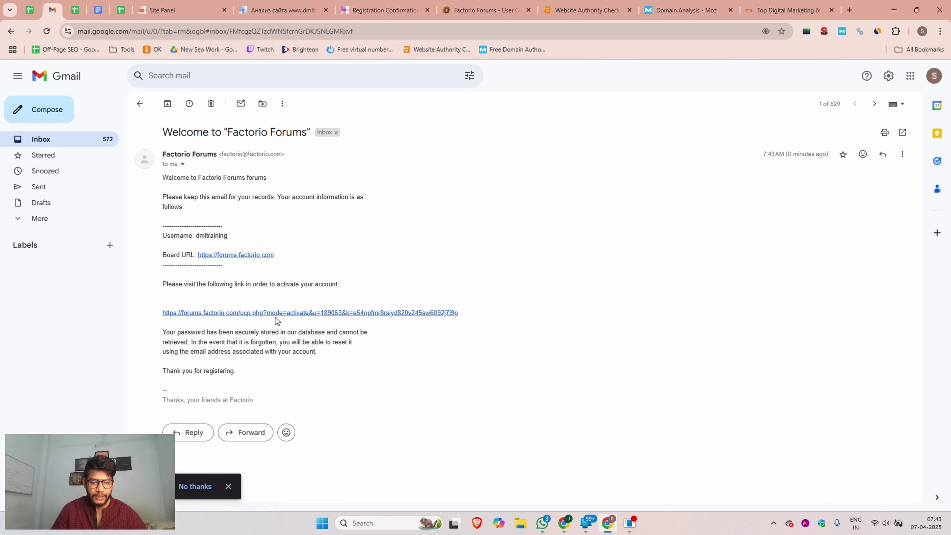
left_click(335, 313)
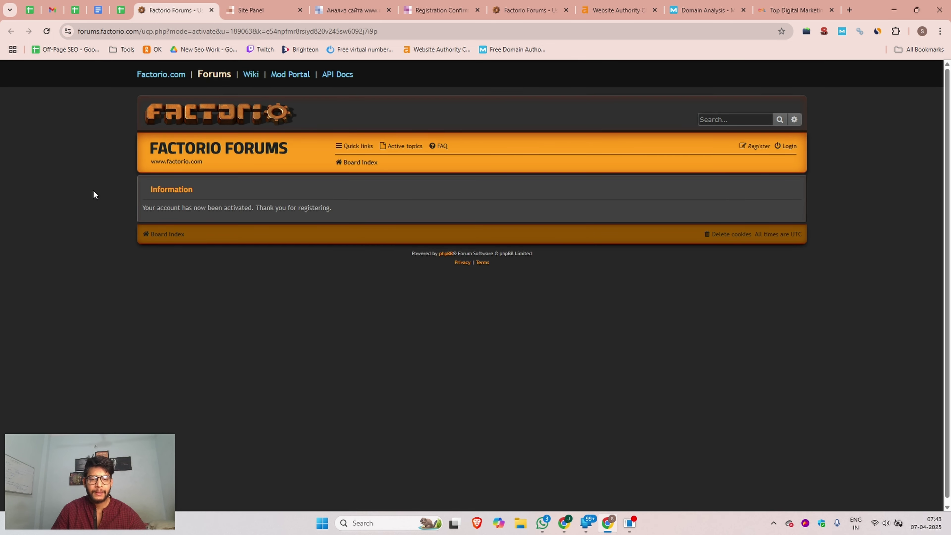
left_click_drag(150, 207, 243, 209)
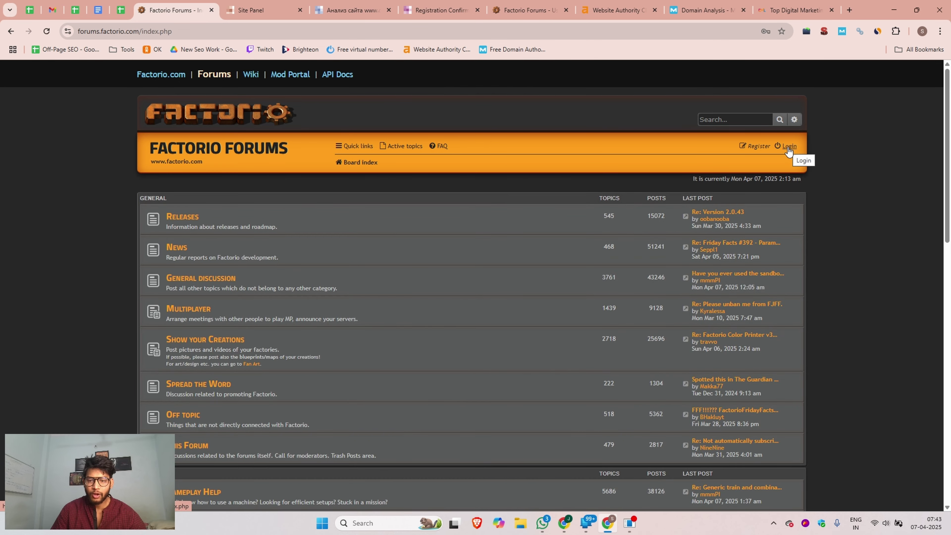
Log in to Factorio Forums with the saved dmltraining account and look through the board index
left_click(788, 148)
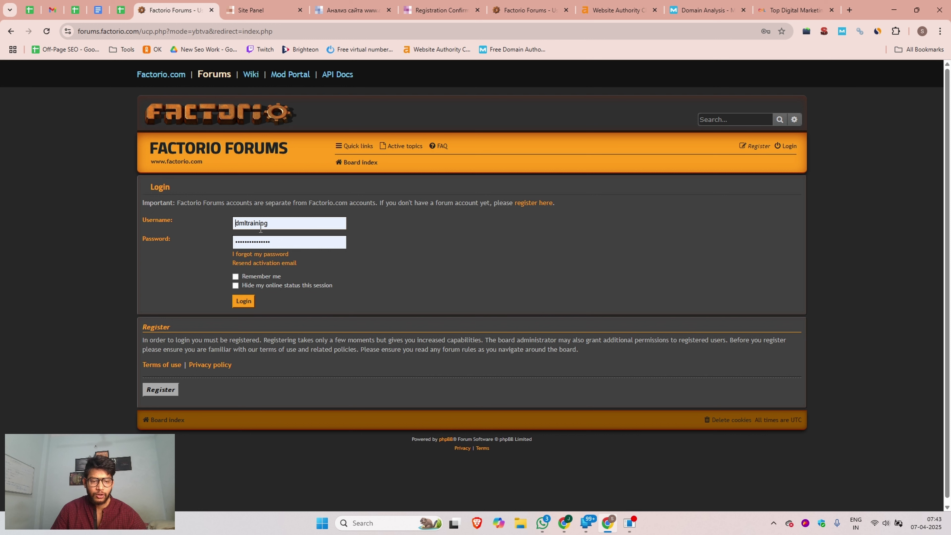
left_click(244, 302)
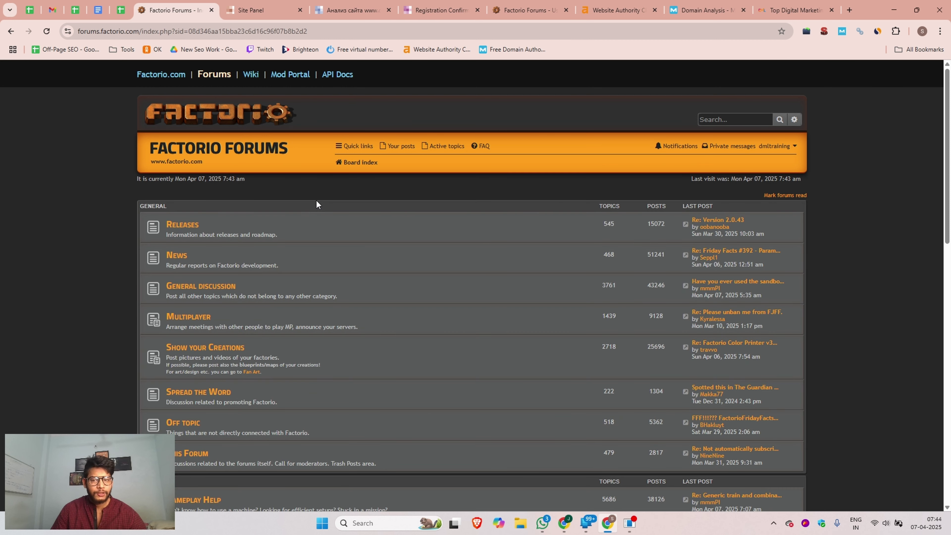
scroll(210, 285, "down", 5)
scroll(210, 284, "down", 5)
scroll(199, 195, "up", 10)
scroll(199, 195, "down", 4)
scroll(416, 212, "up", 4)
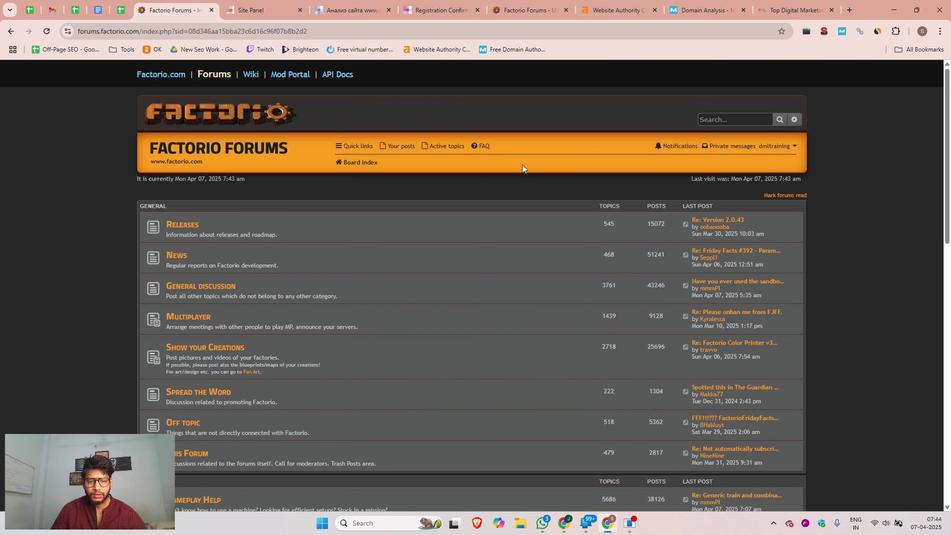
Search the forum for "marketing" and look through the matching posts
left_click(722, 118)
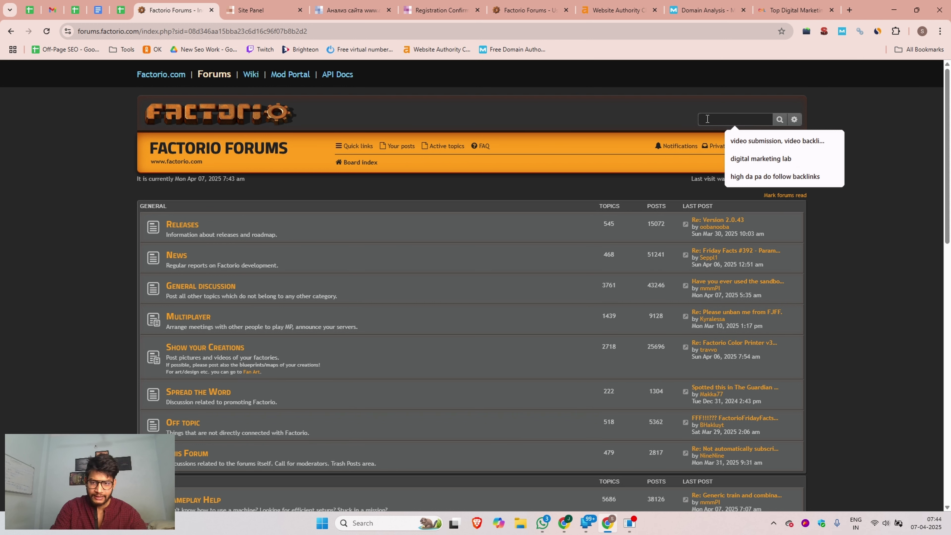
type("marketing")
key("Return")
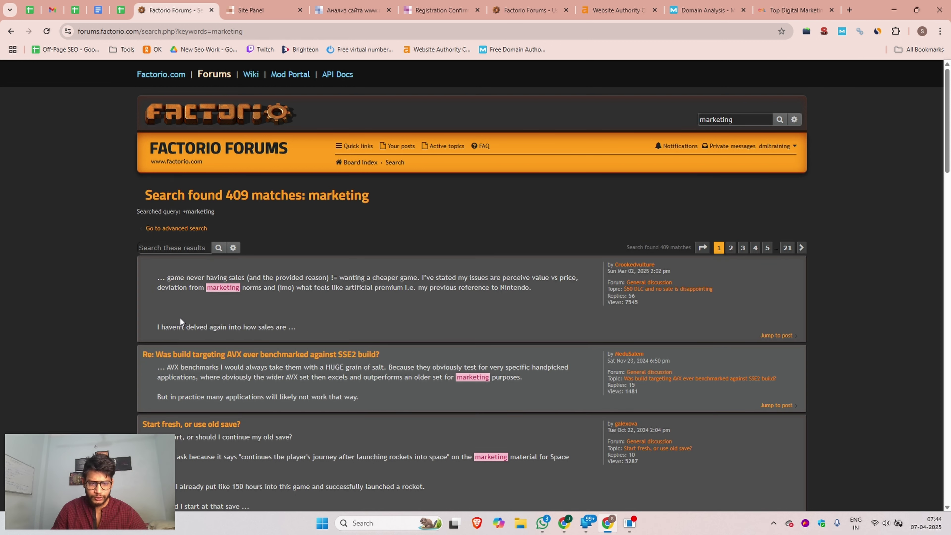
scroll(180, 321, "down", 10)
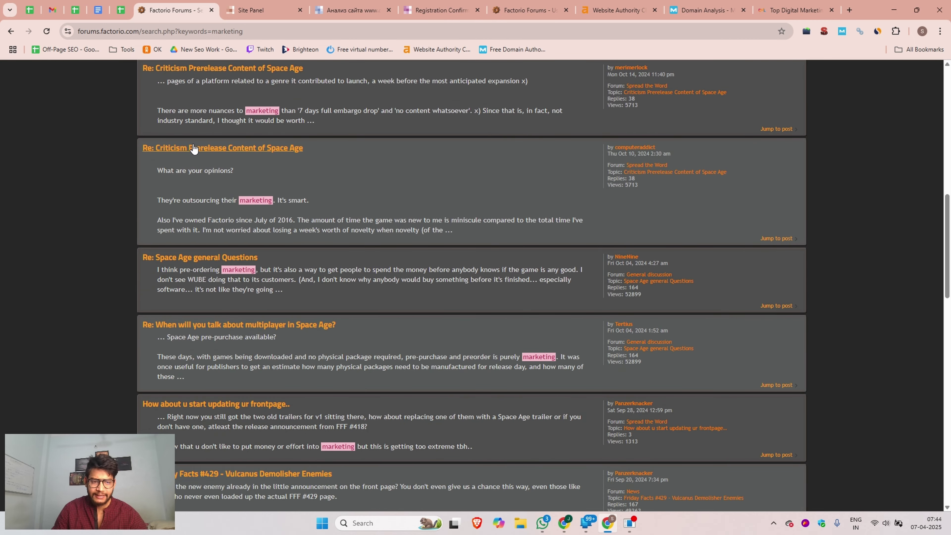
Check the "Criticism Prerelease Content of Space Age" thread for a way to reply, then return to the search results
left_click(784, 240)
scroll(266, 198, "up", 5)
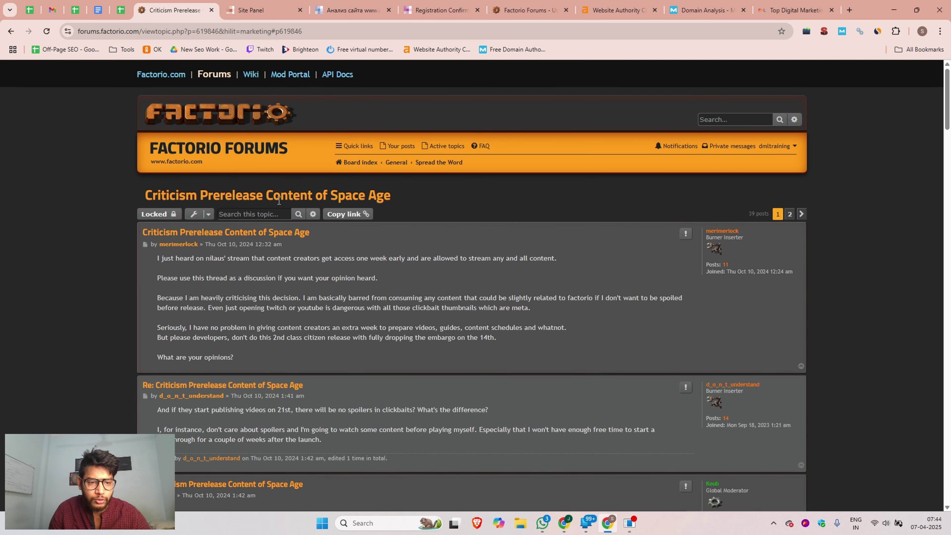
left_click_drag(120, 186, 373, 321)
scroll(376, 405, "down", 15)
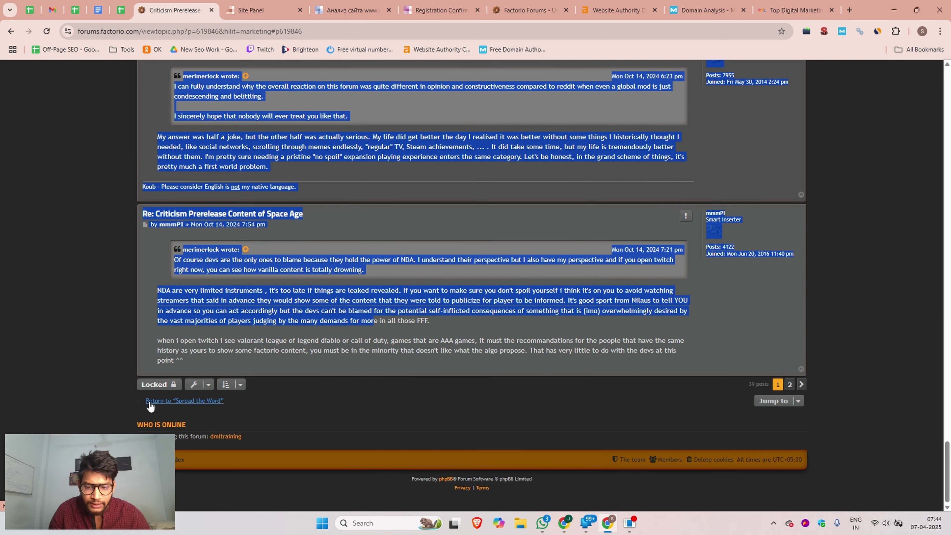
scroll(817, 324, "up", 1)
scroll(815, 323, "down", 1)
scroll(778, 349, "up", 13)
scroll(847, 191, "up", 20)
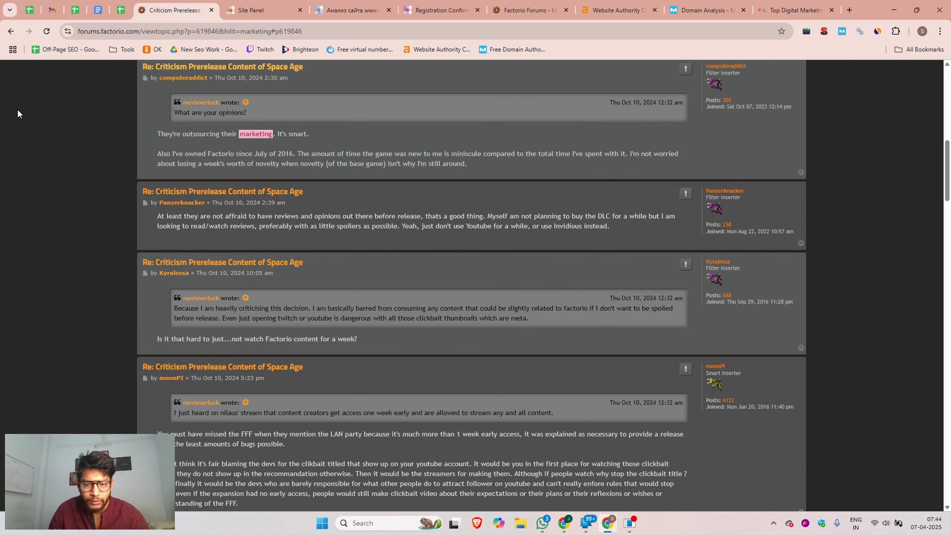
left_click(10, 31)
scroll(610, 254, "up", 7)
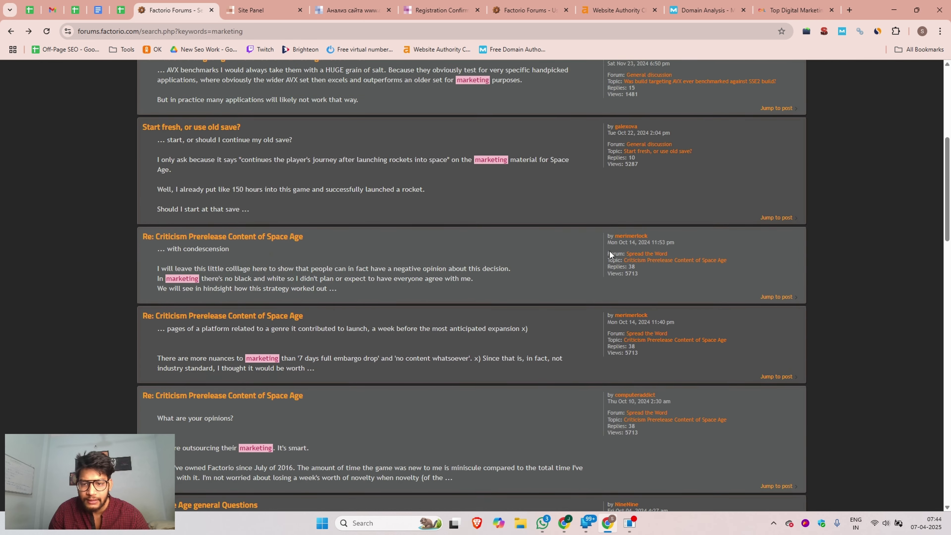
Open the "Start fresh, or use old save?" thread and copy its whole text from the last post up to the title
left_click(776, 217)
scroll(233, 227, "down", 20)
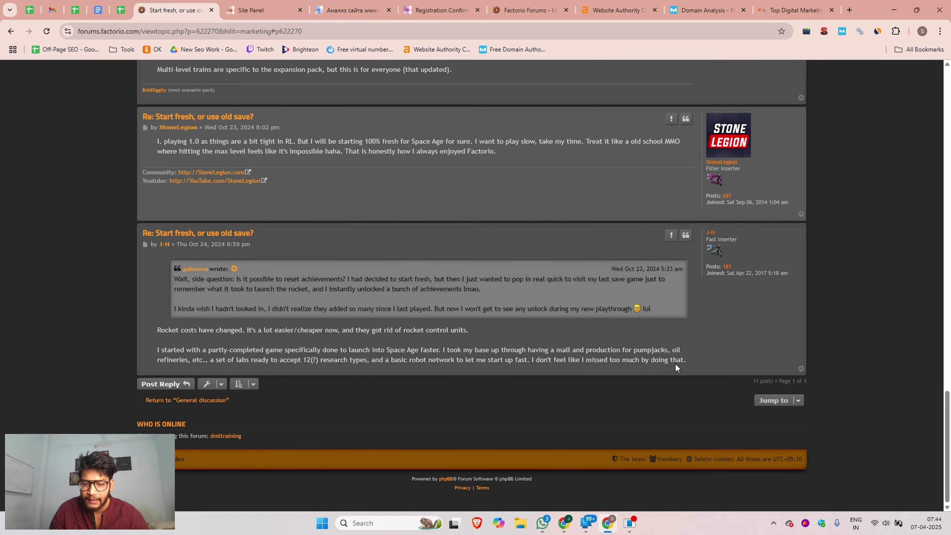
left_click_drag(685, 360, 124, 194)
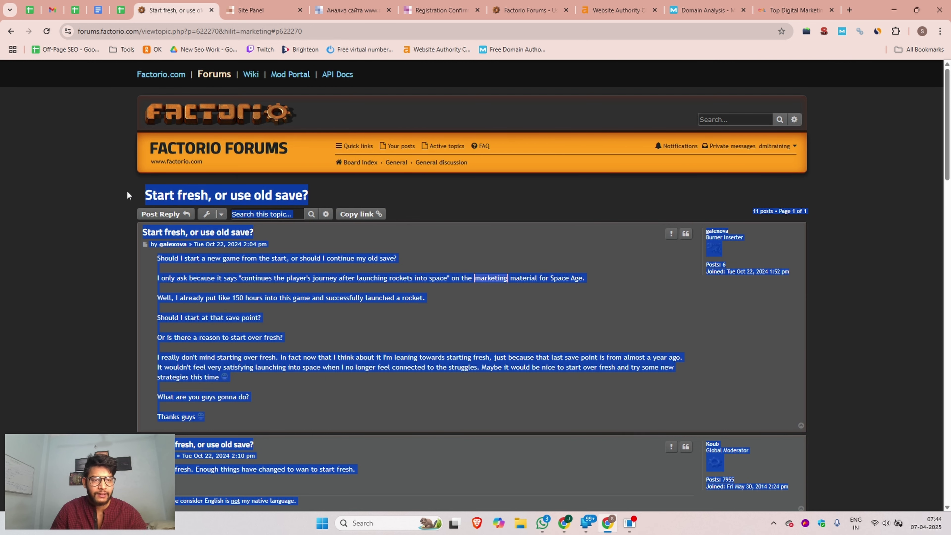
Switch to ChatGPT in the other browser window and begin a "generate reply" prompt with the copied thread text in quotation marks
left_click(564, 522)
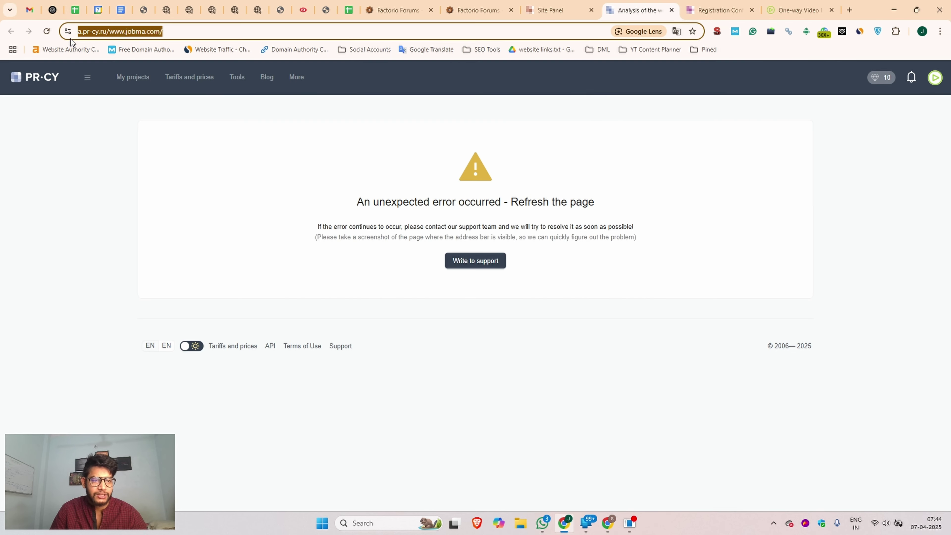
left_click(53, 9)
type("generate reply co")
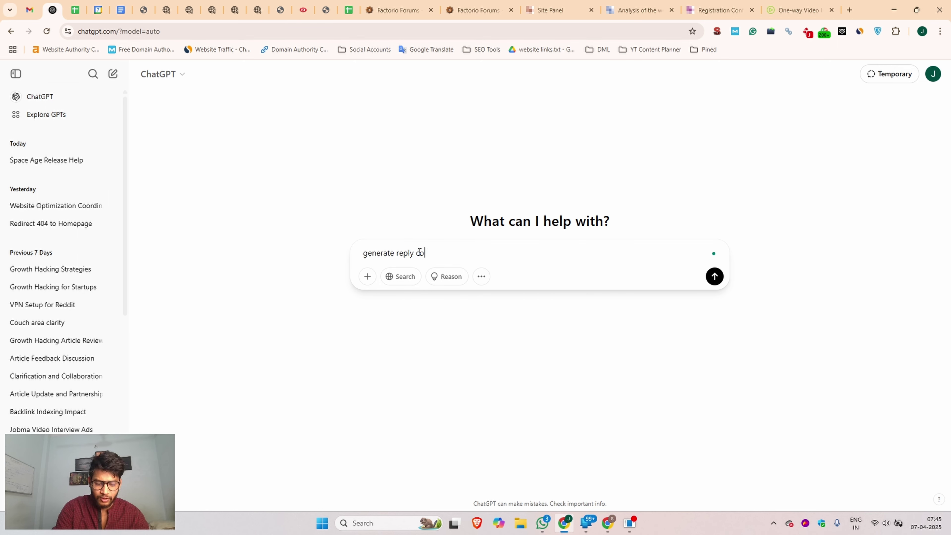
type("\"")
key("ctrl+v")
type("\" and n")
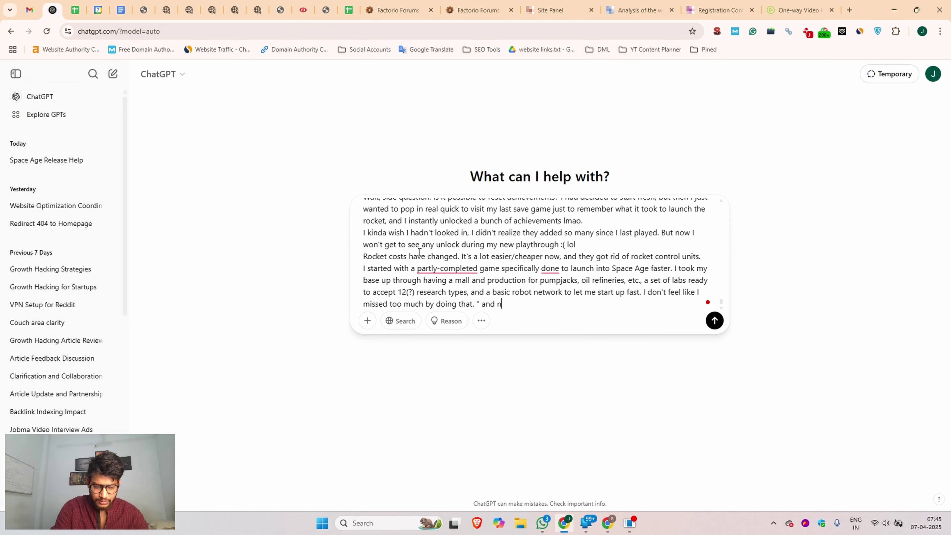
Extend the prompt with the instruction "and naturally talk about DML Training" and an opening quotation mark
type("etural")
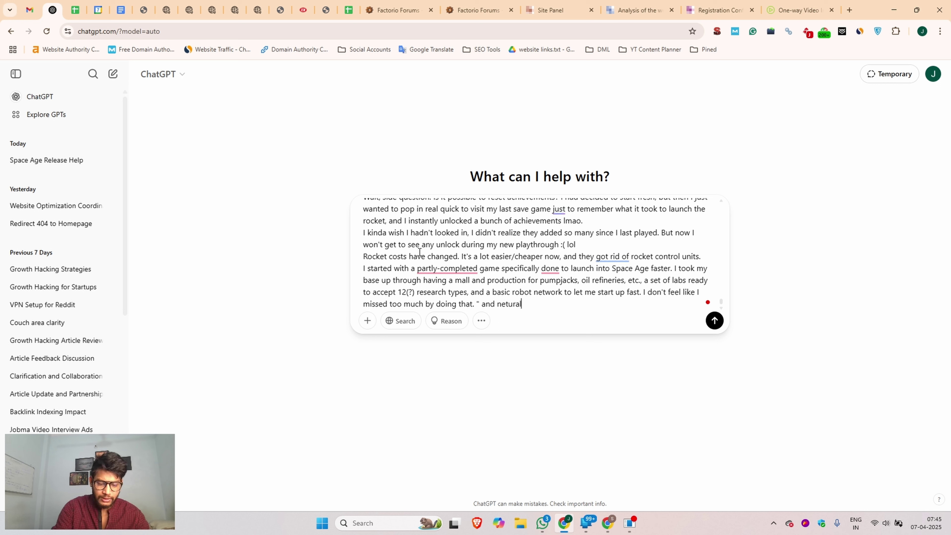
key("BackSpace")
key("BackSpace")
key("BackSpace")
key("BackSpace")
key("BackSpace")
key("BackSpace")
type("aturally talk about")
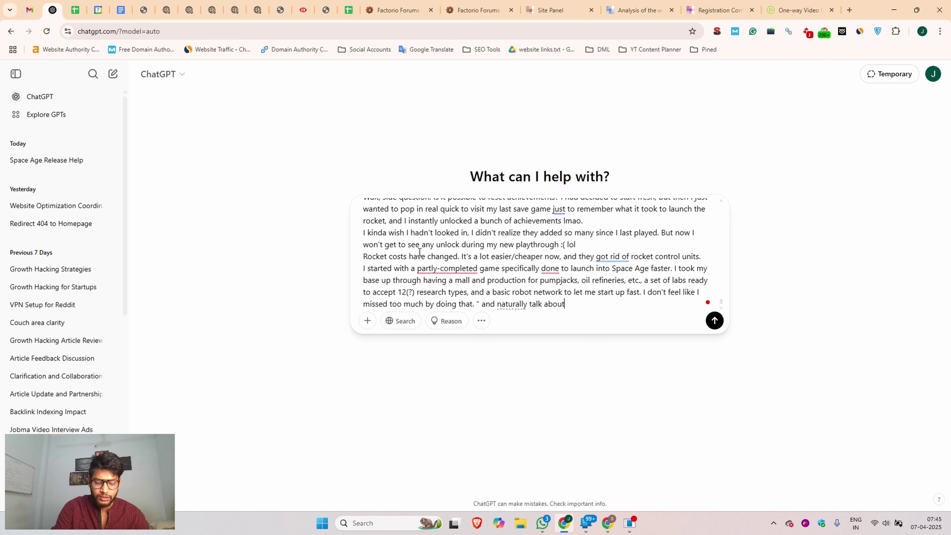
type(" DML Tr")
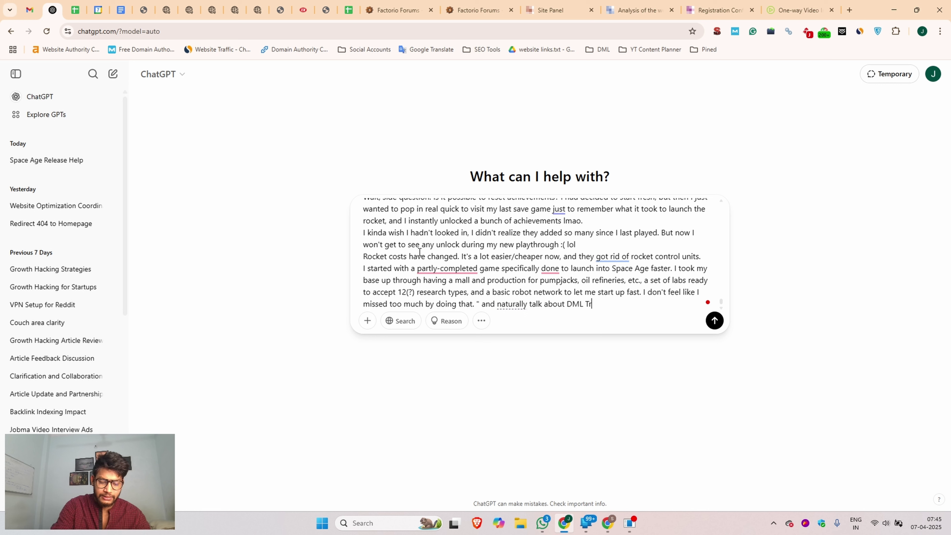
type("aining \"")
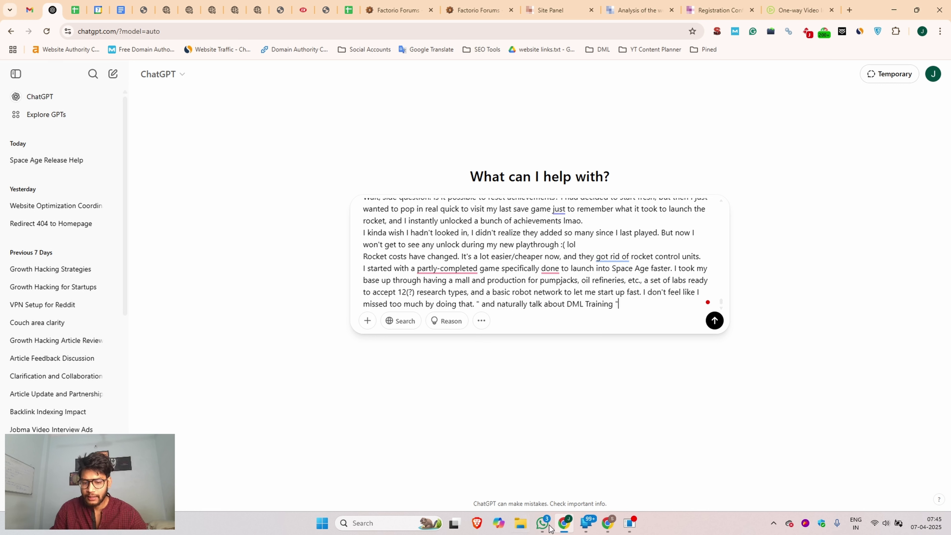
left_click(607, 522)
left_click(788, 10)
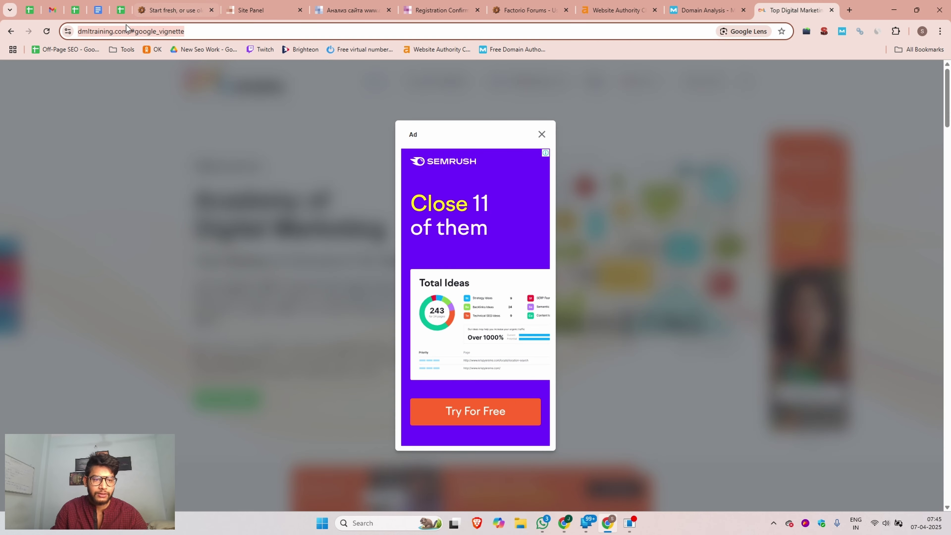
left_click(541, 134)
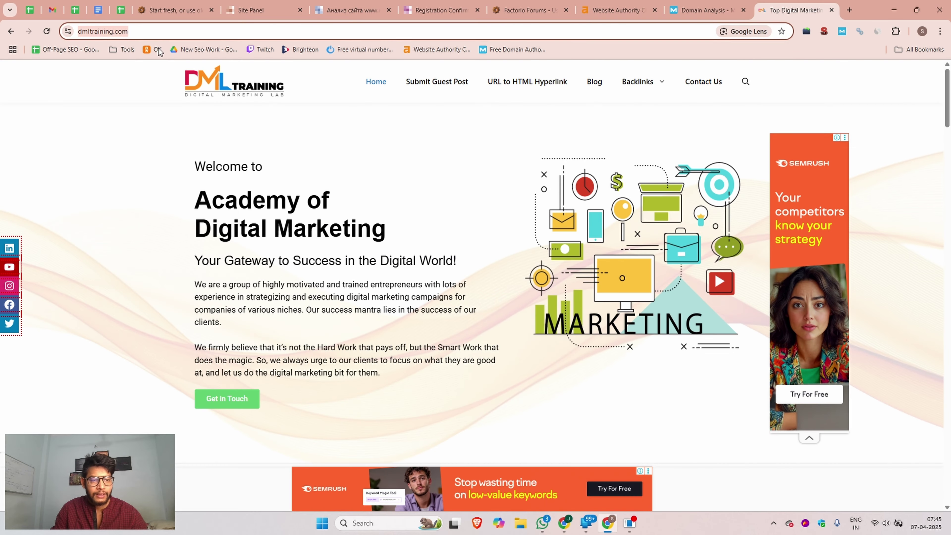
left_click(562, 523)
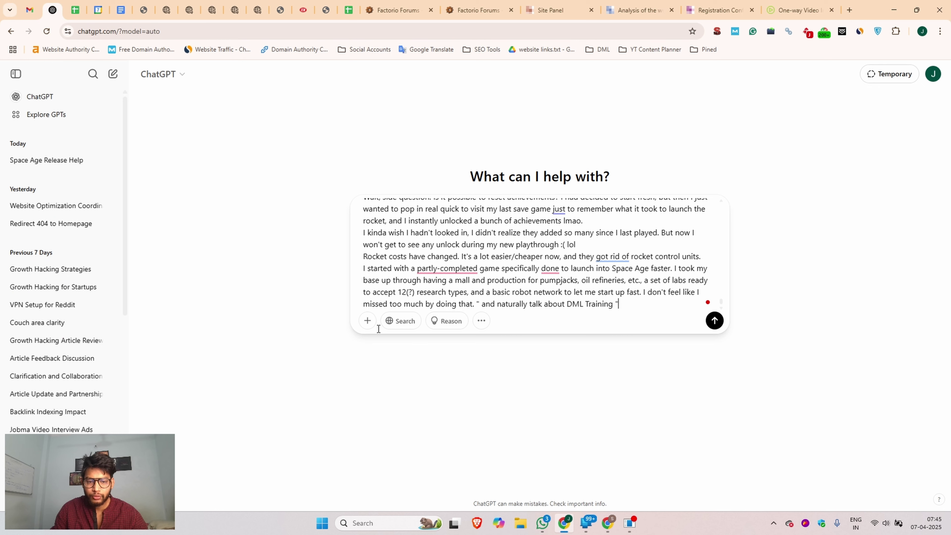
scroll(563, 300, "down", 1)
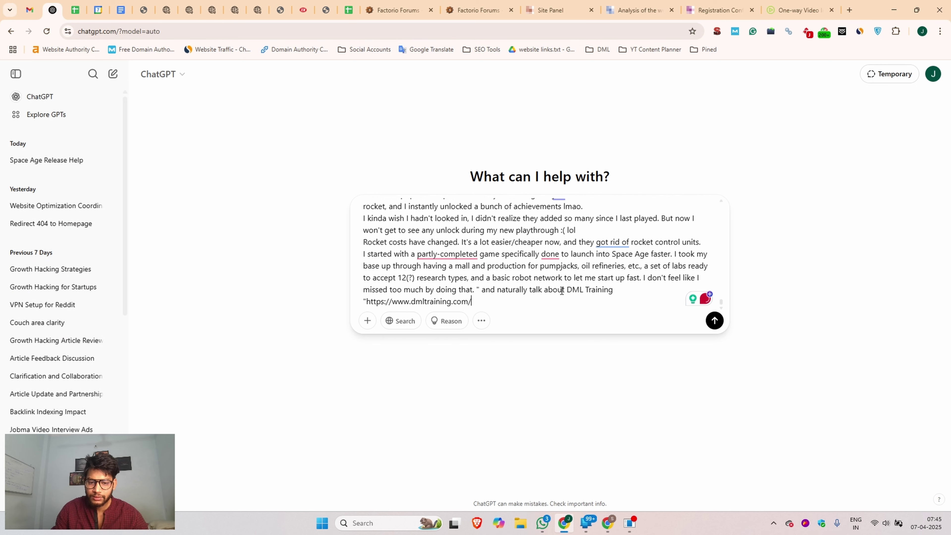
type("\"")
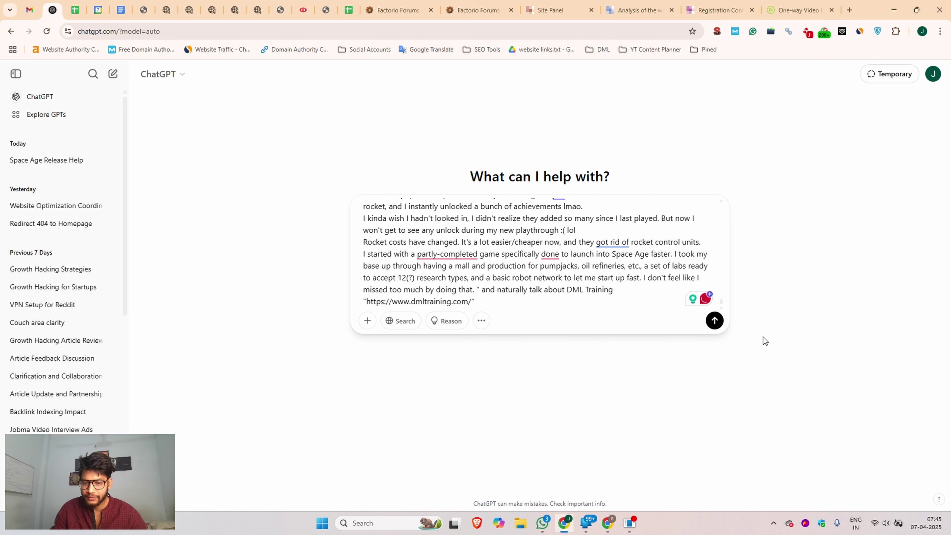
left_click(713, 321)
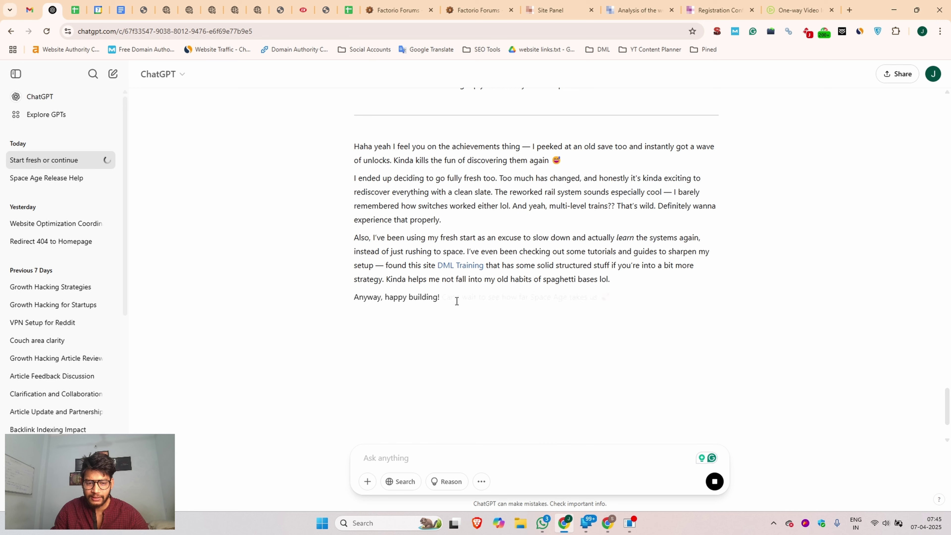
Copy the generated reply text from ChatGPT and paste it into a new post reply in the "Start fresh, or use old save?" forum thread
left_click_drag(621, 298, 332, 151)
key("ctrl+c")
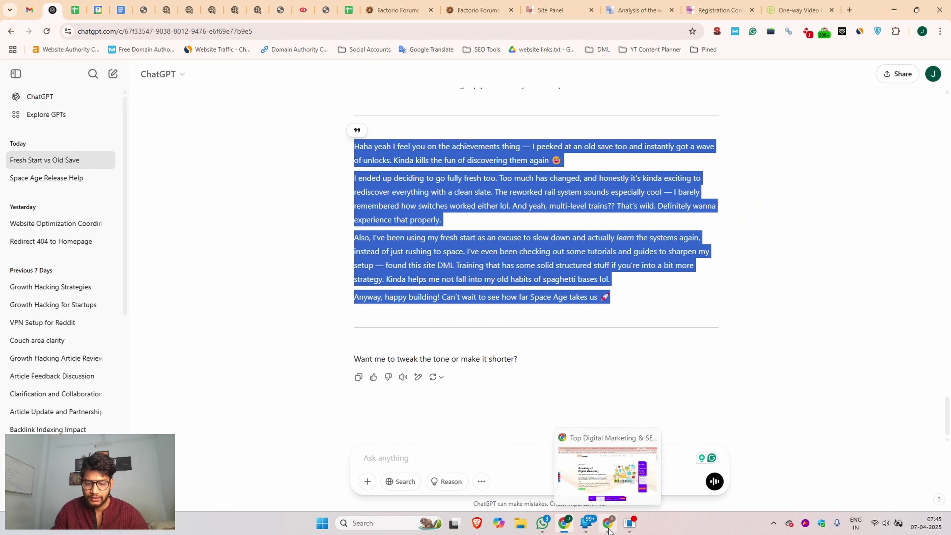
left_click(607, 483)
left_click(179, 9)
scroll(87, 357, "down", 15)
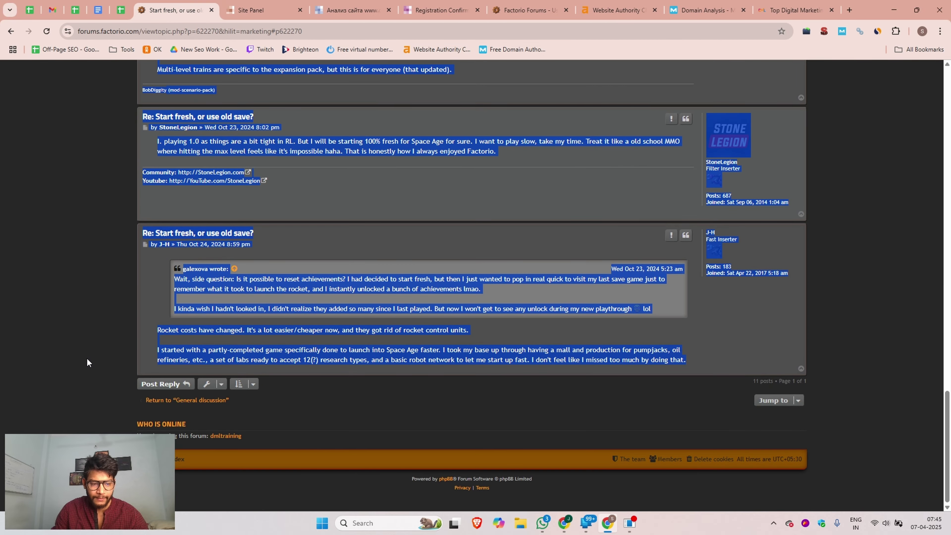
left_click(86, 358)
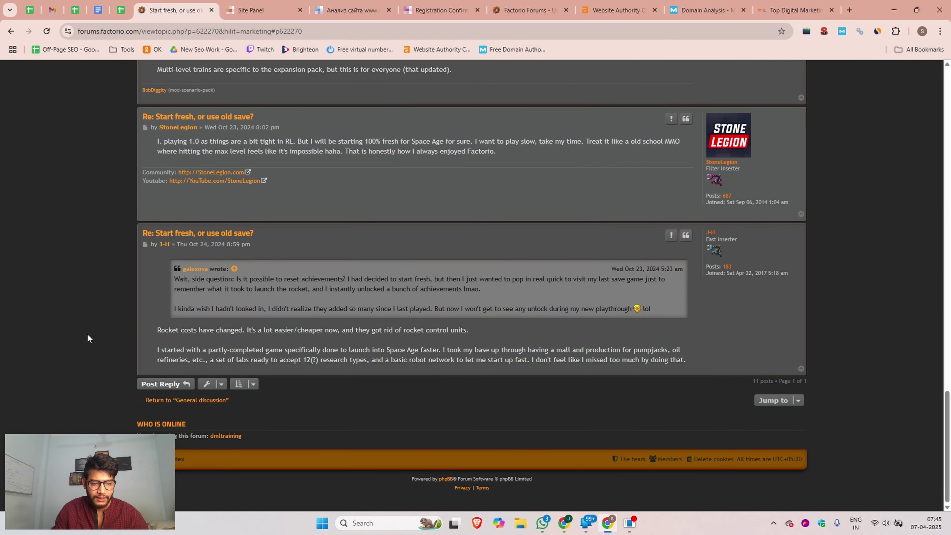
left_click(156, 384)
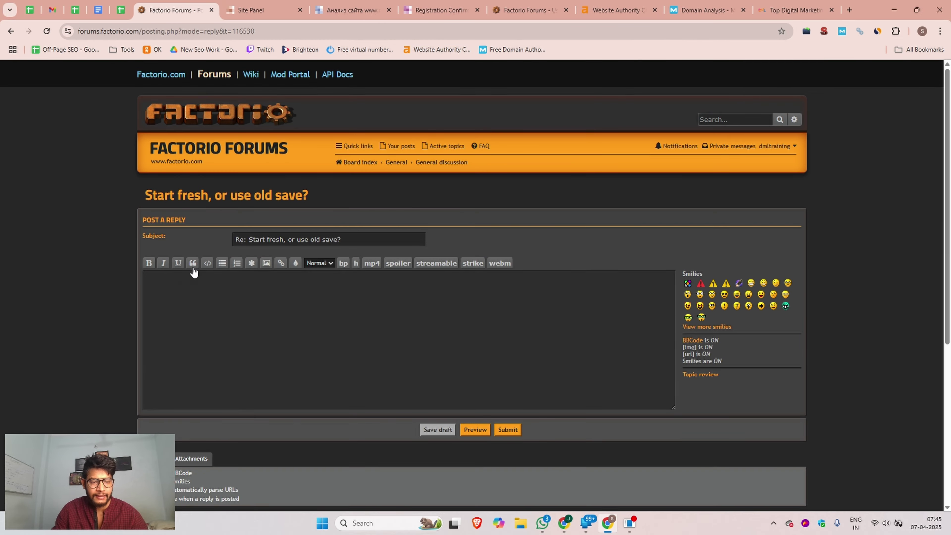
left_click(196, 280)
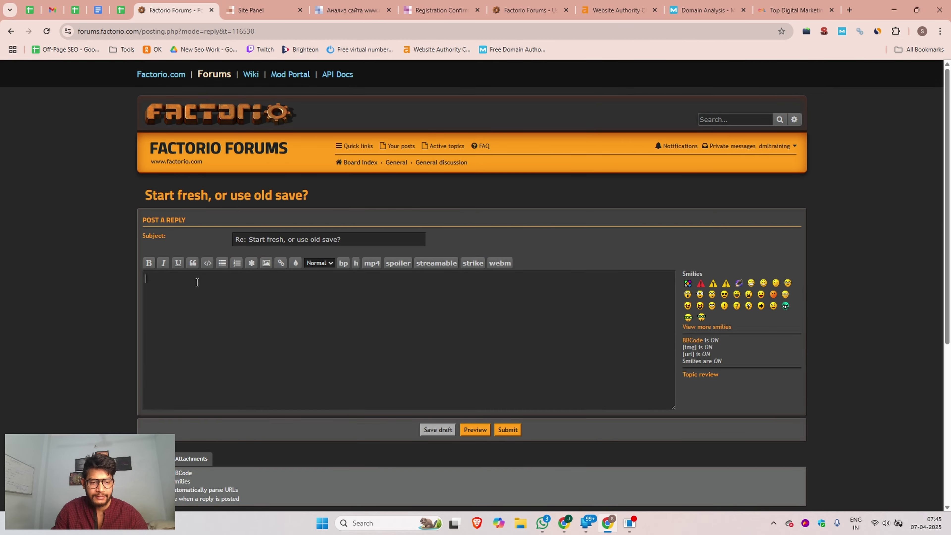
key("ctrl+v")
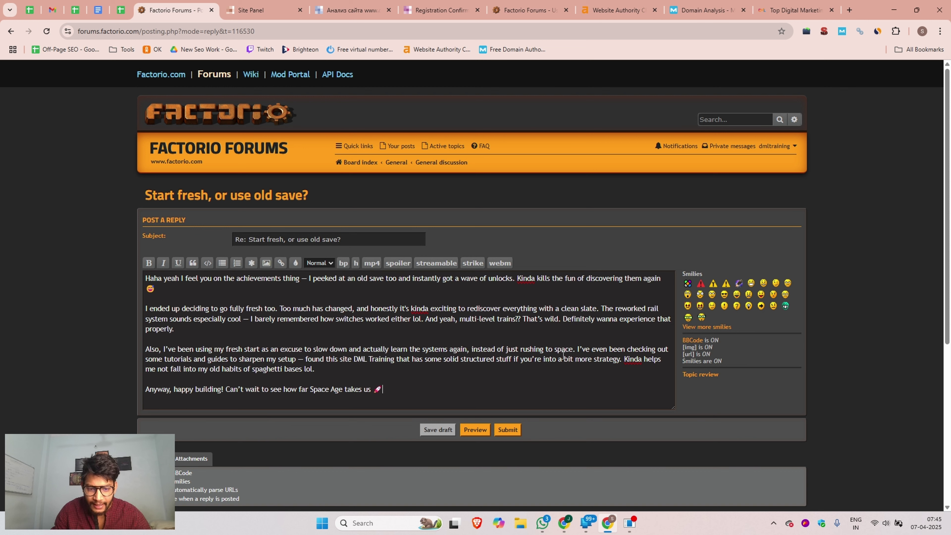
left_click_drag(354, 360, 394, 363)
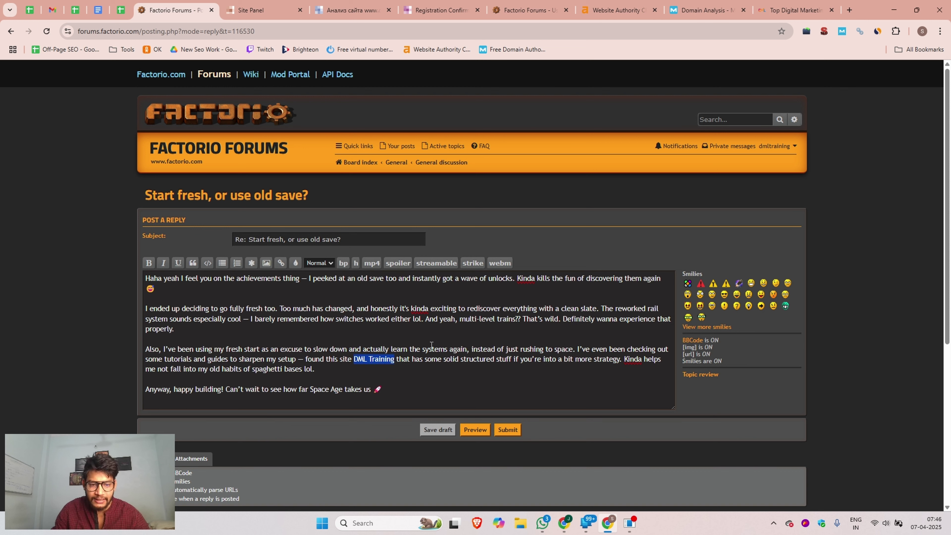
left_click(396, 366)
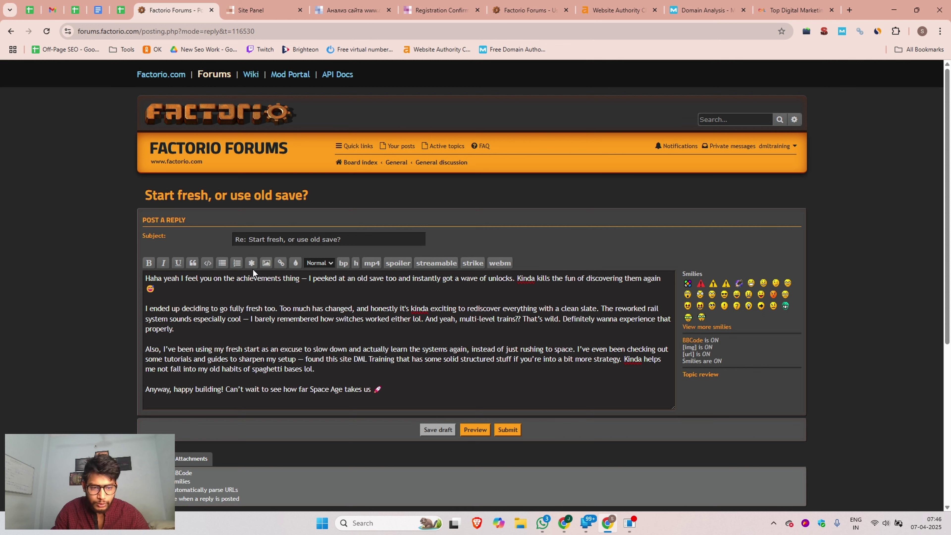
left_click(280, 263)
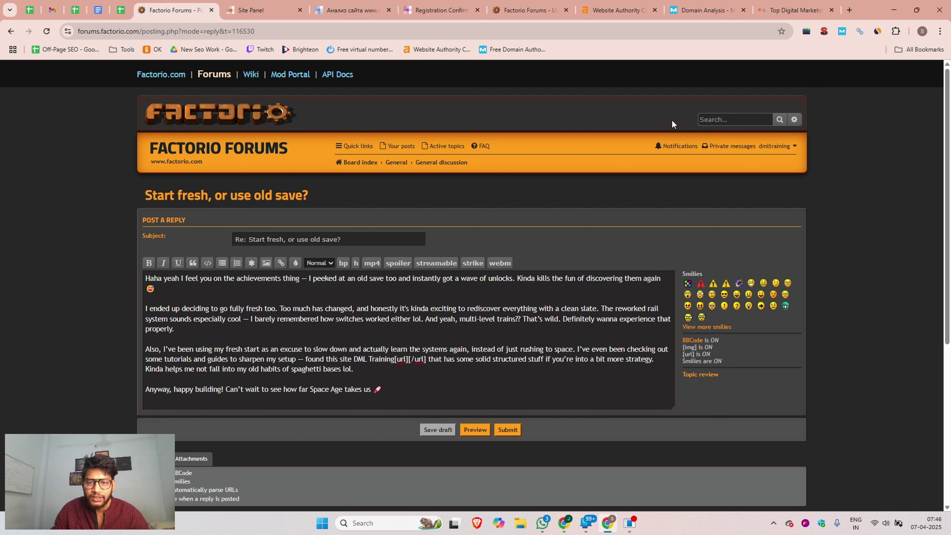
left_click(797, 11)
left_click(176, 11)
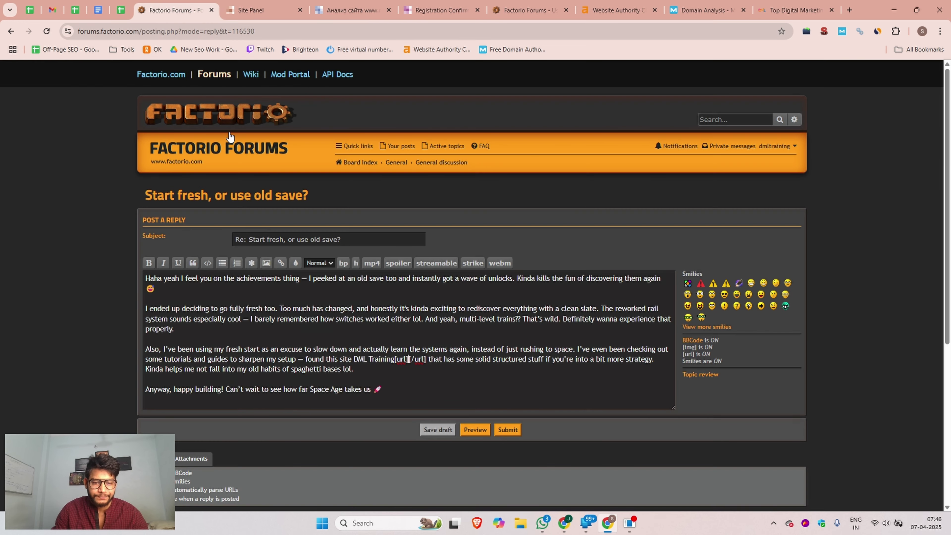
type("https://www.dmltraining.com/")
left_click(517, 431)
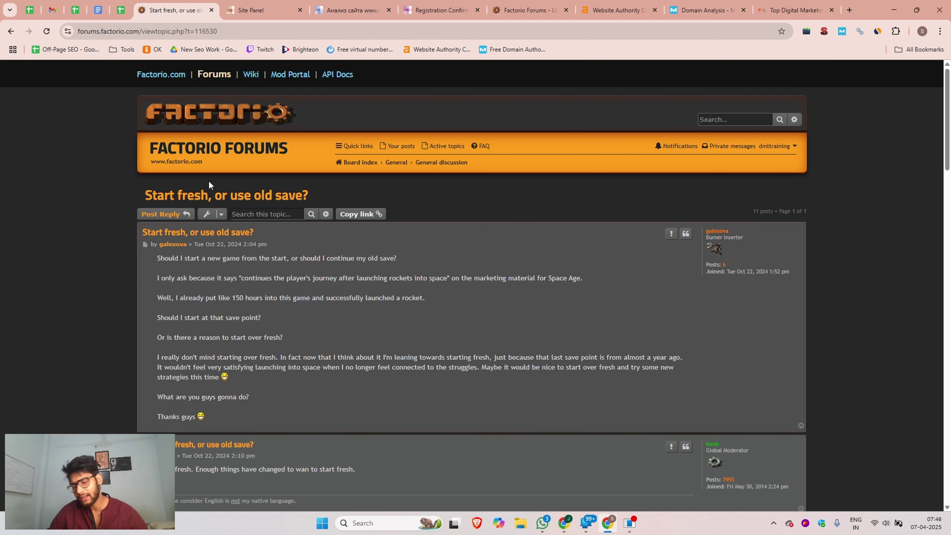
left_click(255, 10)
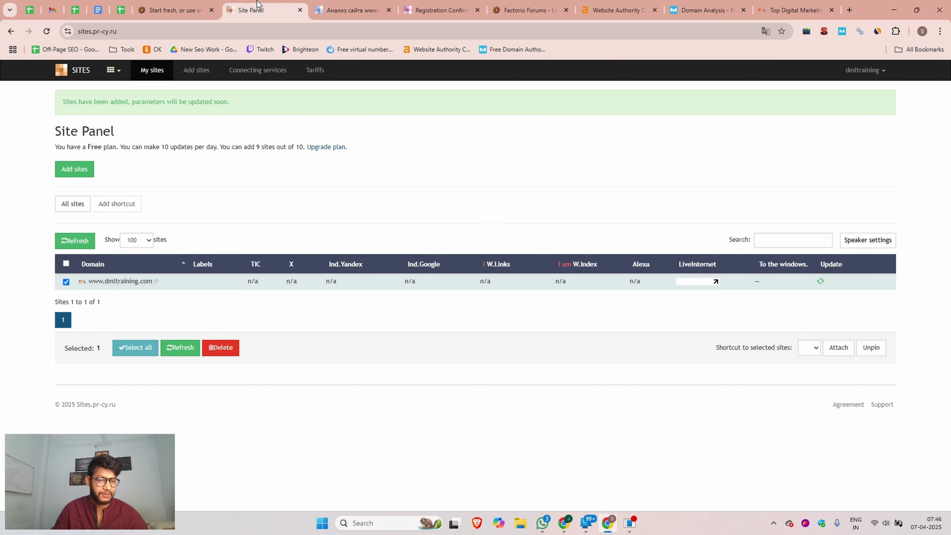